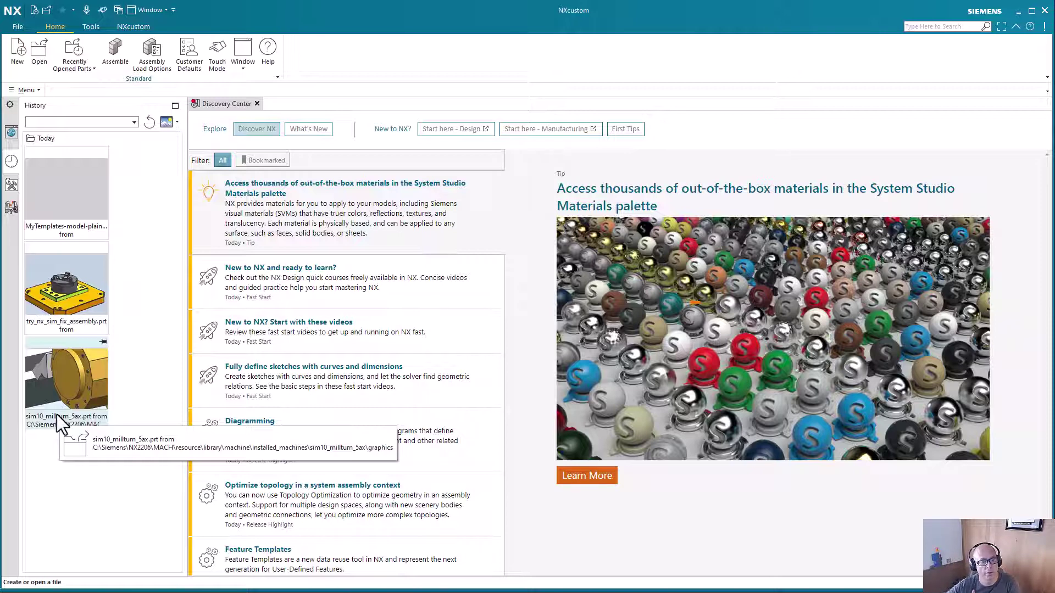
- Open sim10_millturn_5ax from History, close the extra NX window, and zoom out to see the whole machine
double_click(49, 295)
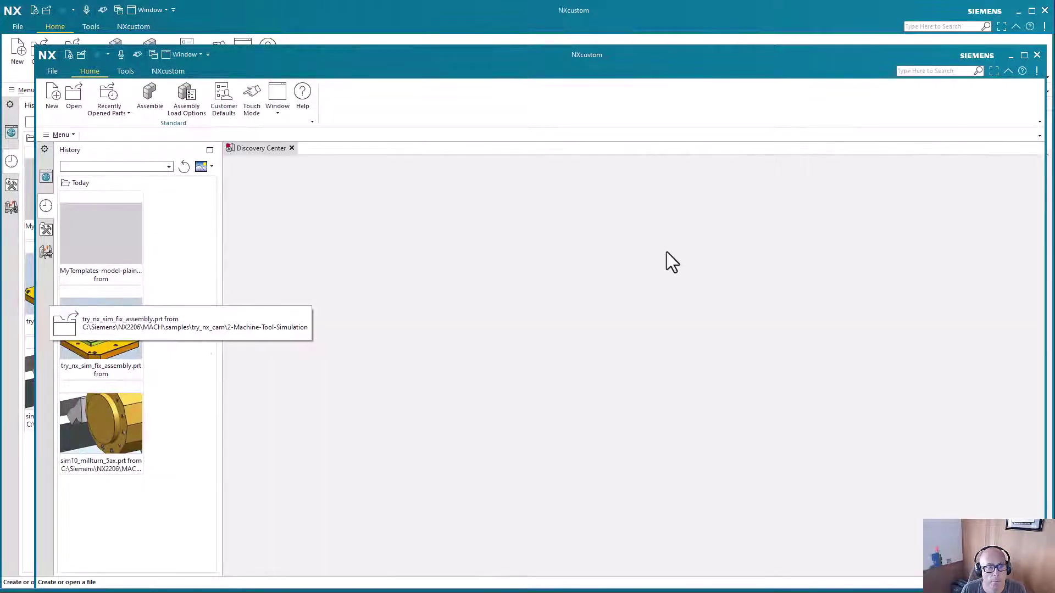
click(1036, 55)
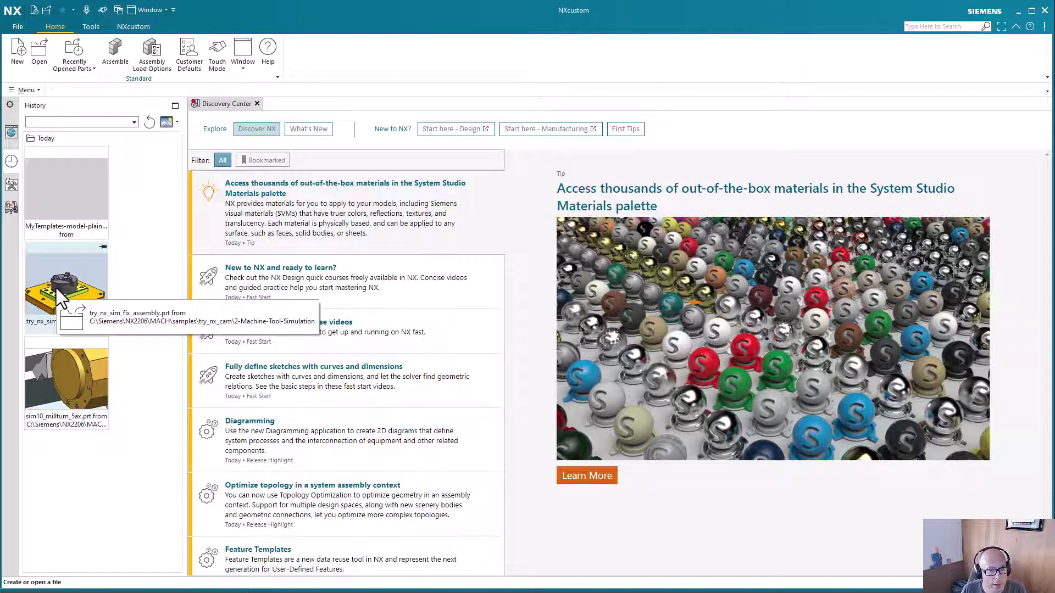
click(82, 377)
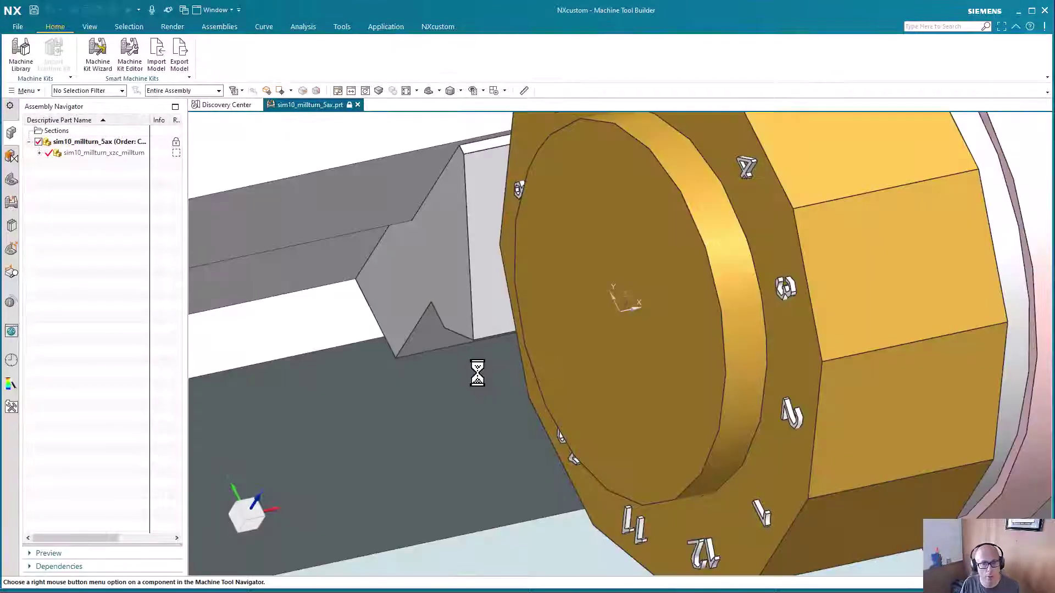
scroll(477, 373, down, 8)
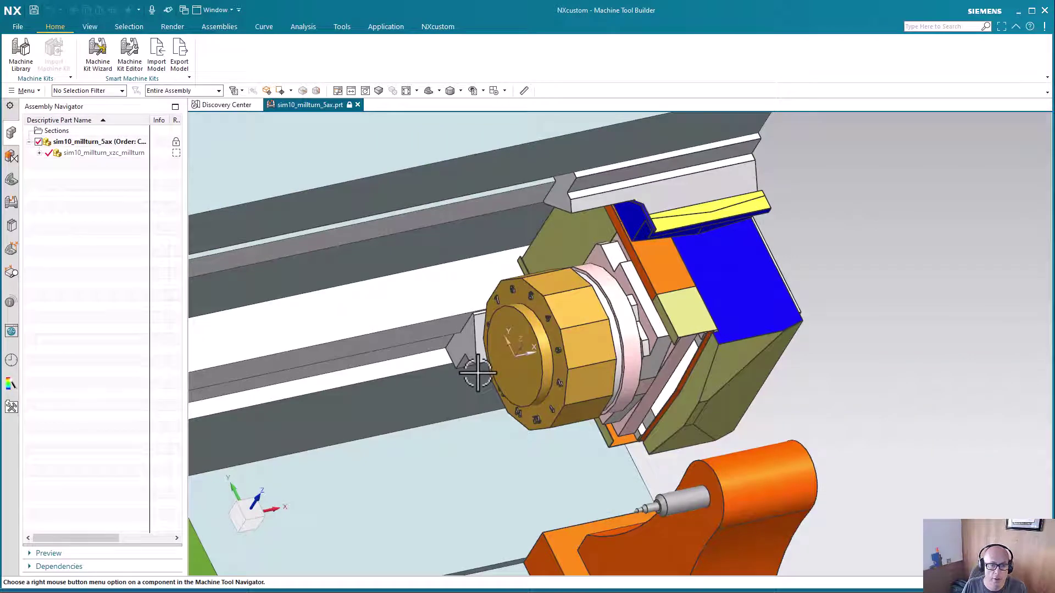
- Switch to the Modeling application and expand sim10_millturn_xzc_millturn in the Assembly Navigator
click(385, 27)
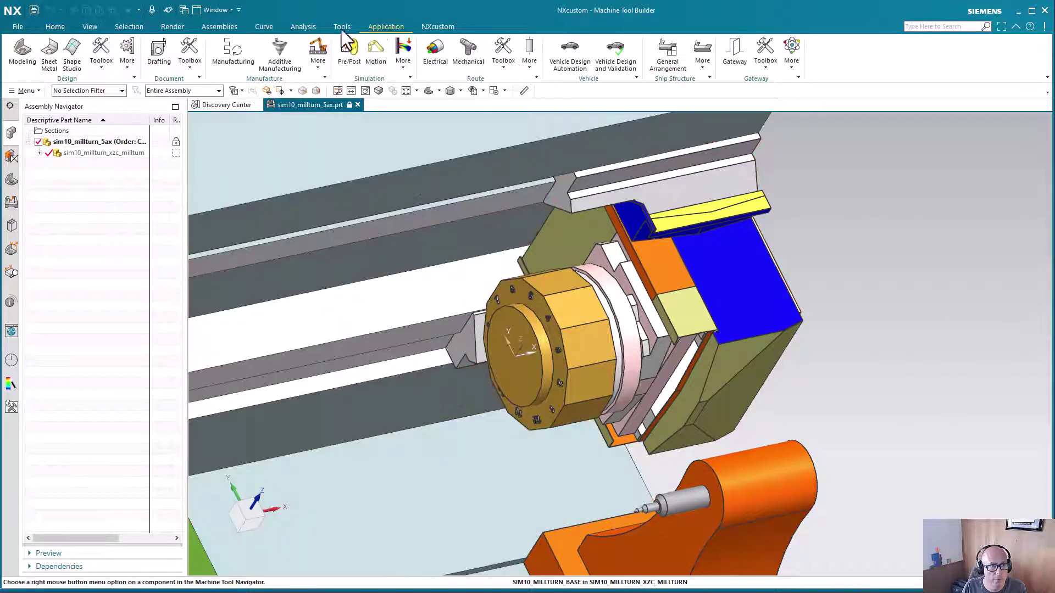
click(21, 58)
scroll(519, 302, up, 3)
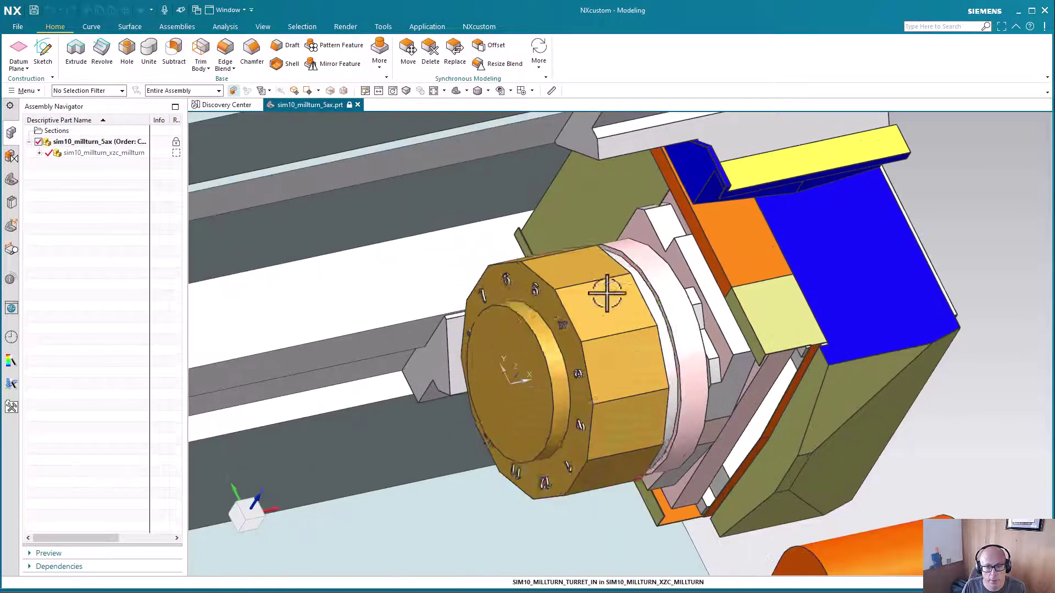
scroll(607, 292, up, 2)
scroll(548, 400, up, 3)
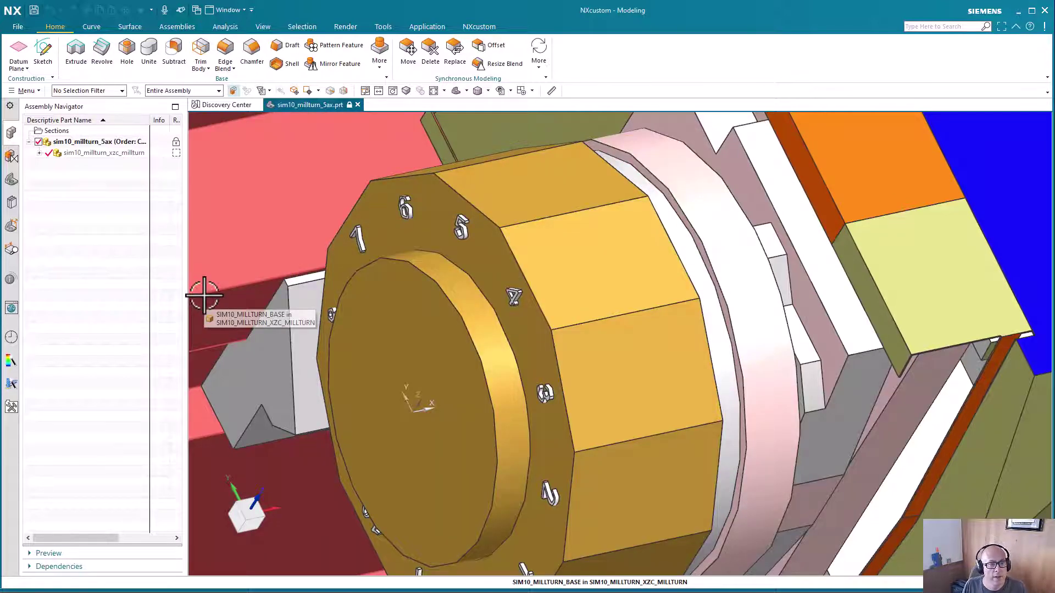
click(39, 153)
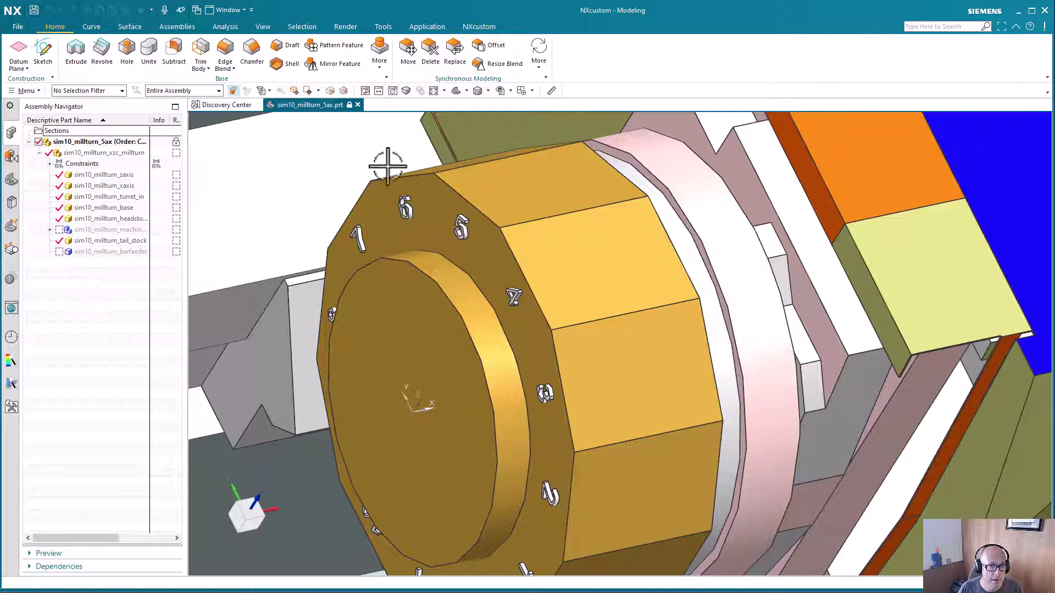
- Hide and re-show the zaxis component, acknowledging the read-only modification warning
click(531, 91)
click(91, 319)
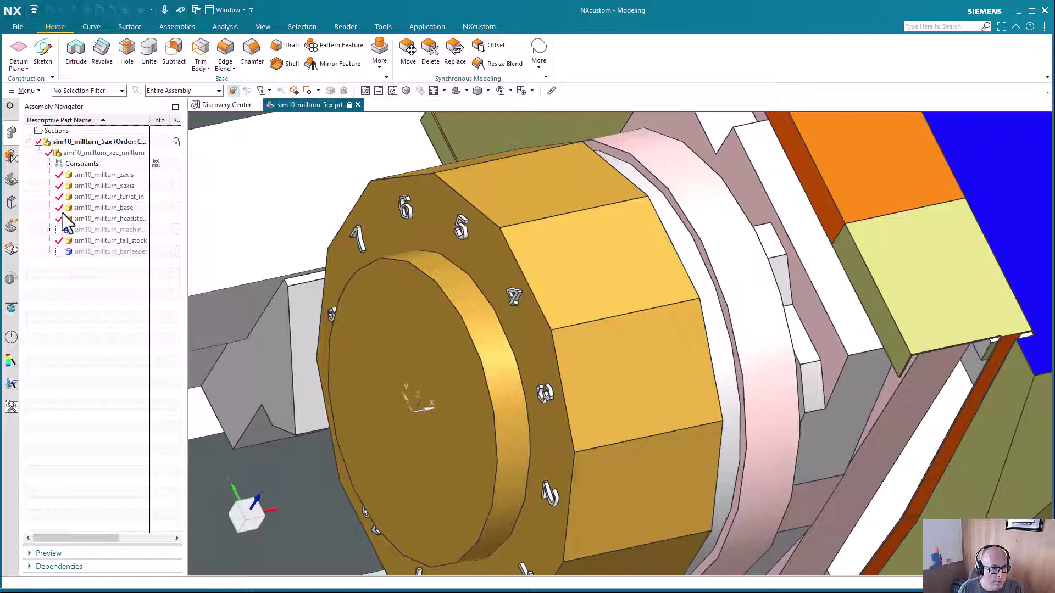
click(62, 174)
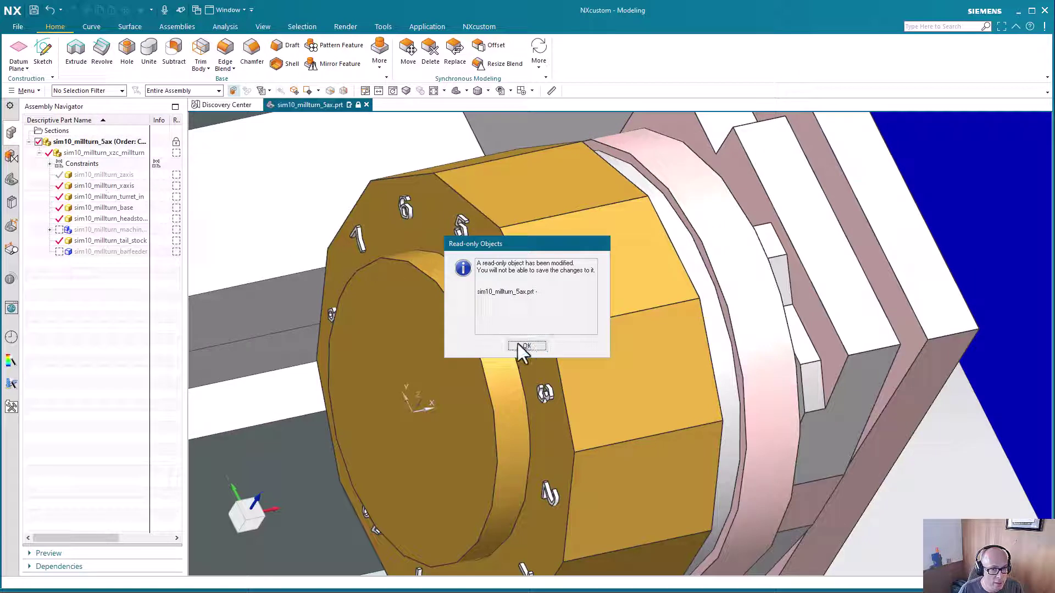
click(518, 344)
click(59, 175)
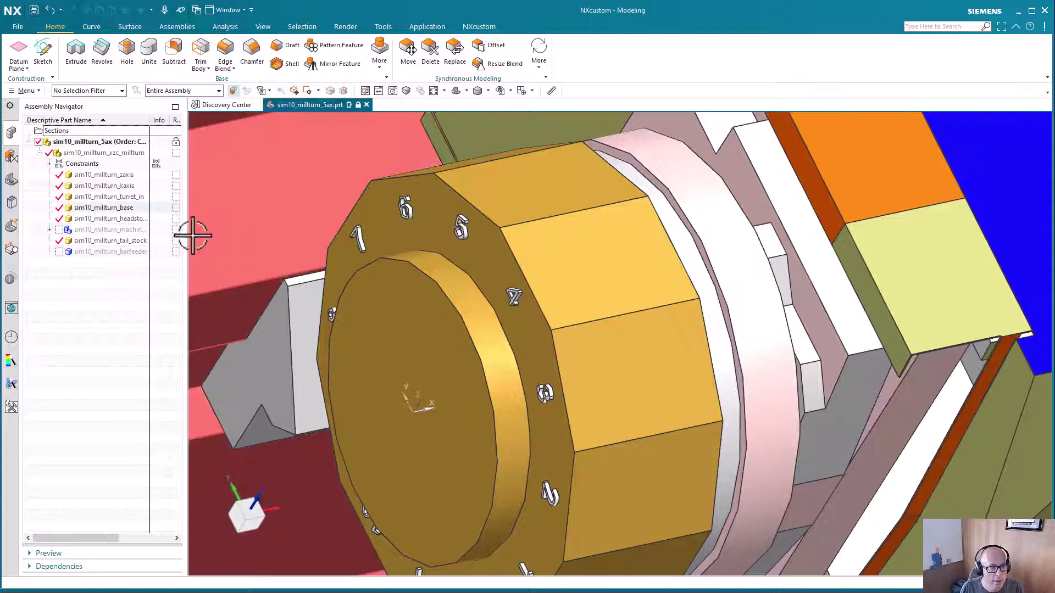
- Widen the Assembly Navigator and add the Representation and Load State columns
drag(187, 233, 383, 239)
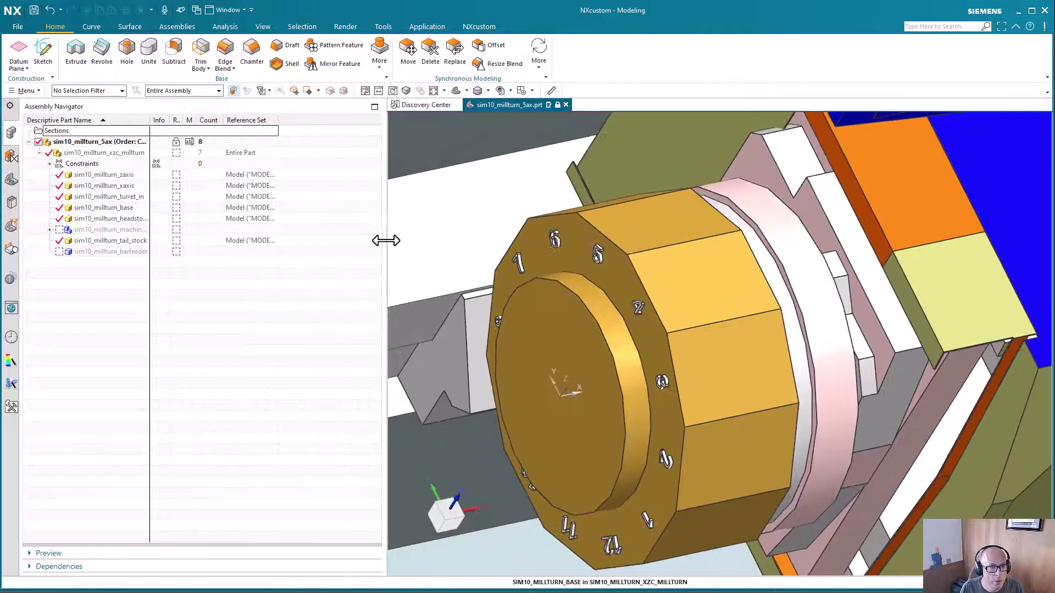
right_click(311, 124)
mouse_move(401, 437)
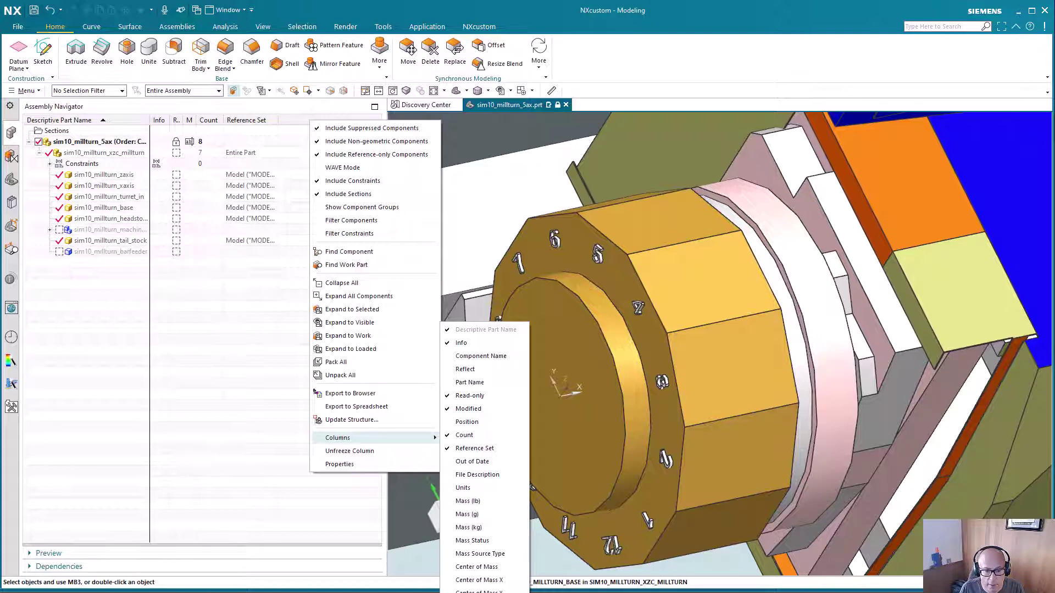
click(478, 592)
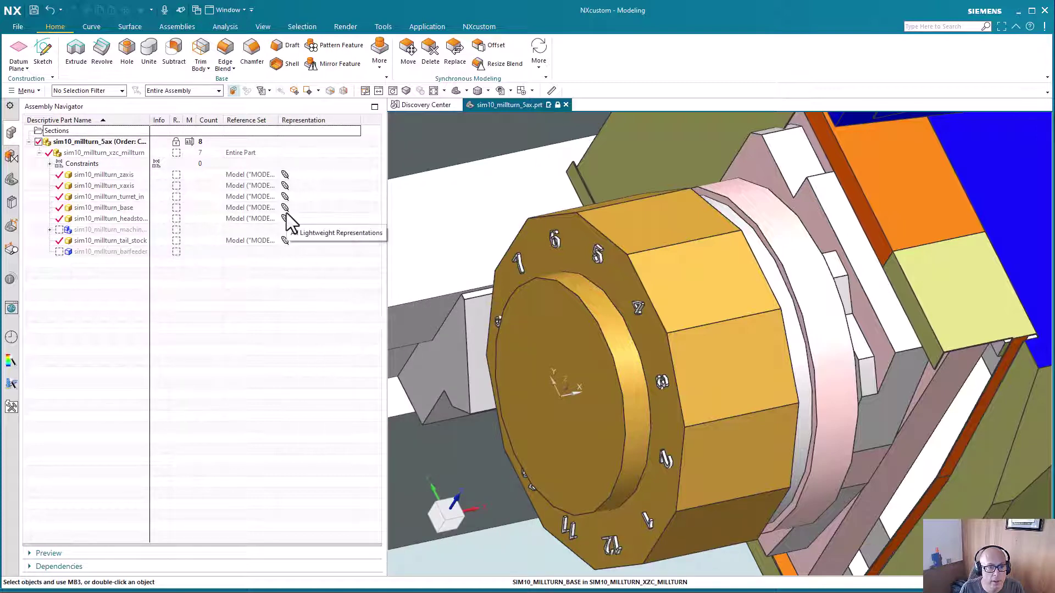
right_click(266, 120)
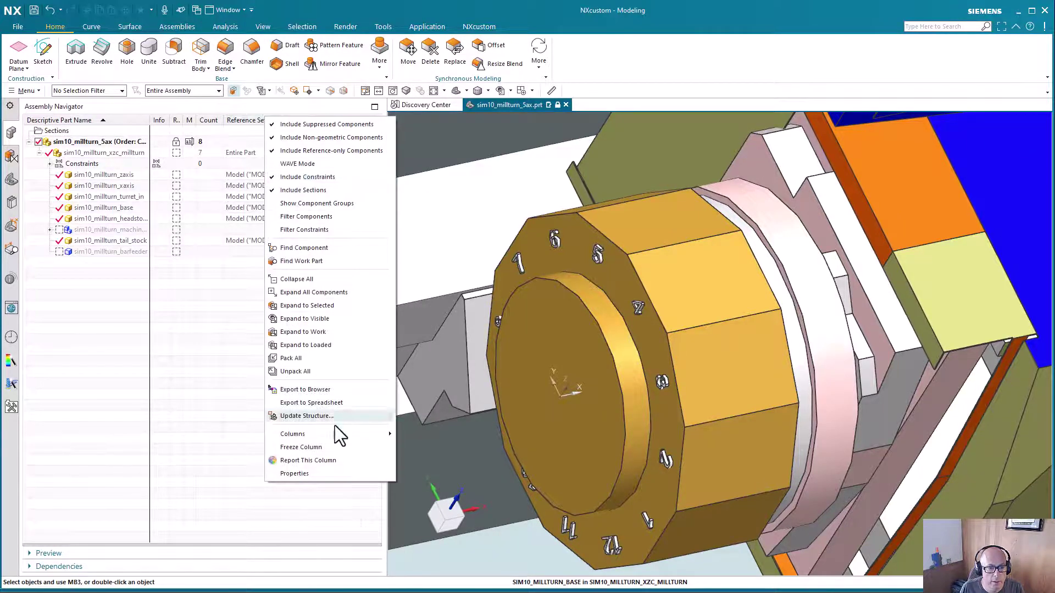
mouse_move(336, 431)
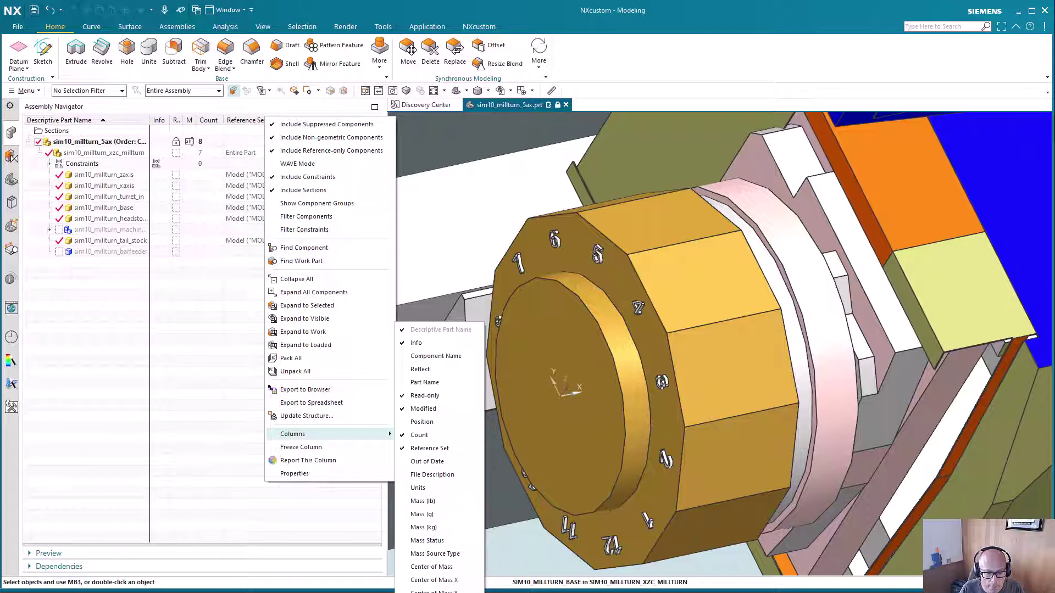
click(434, 592)
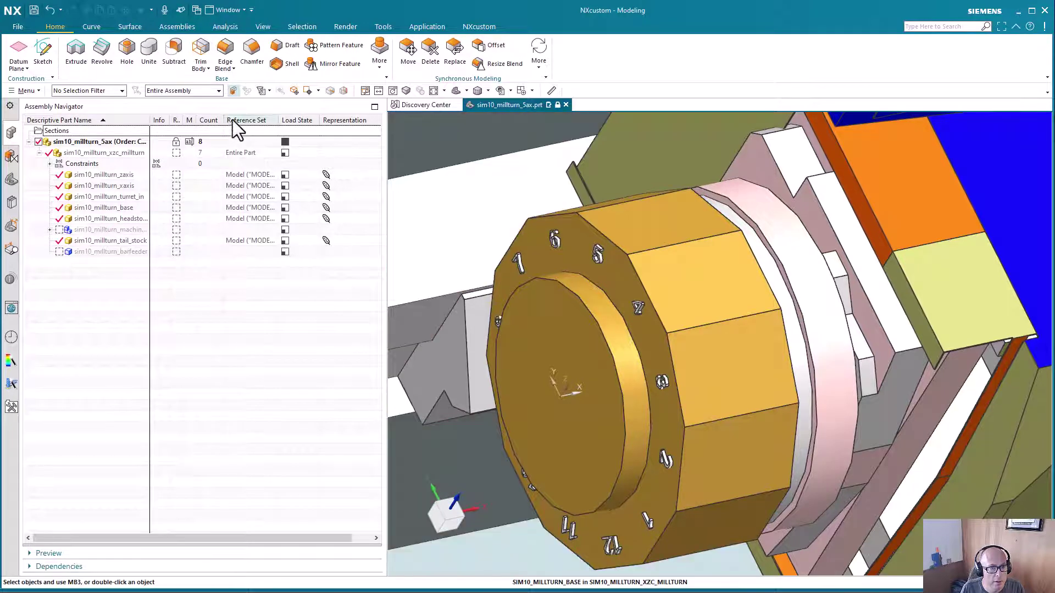
- Narrow the Reference Set column and review the column settings in the navigator Properties
drag(279, 120, 265, 120)
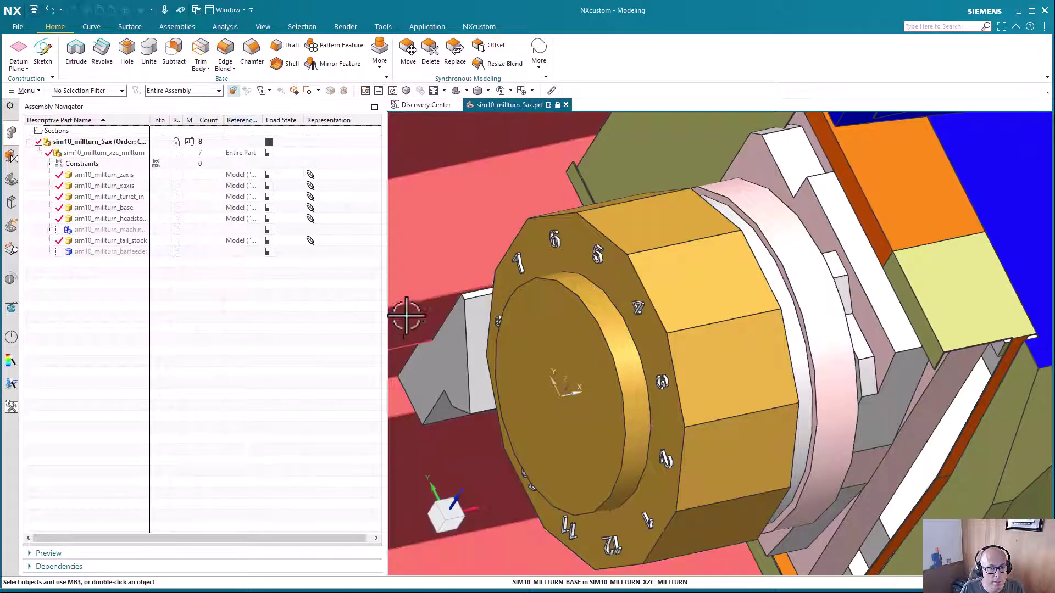
right_click(328, 123)
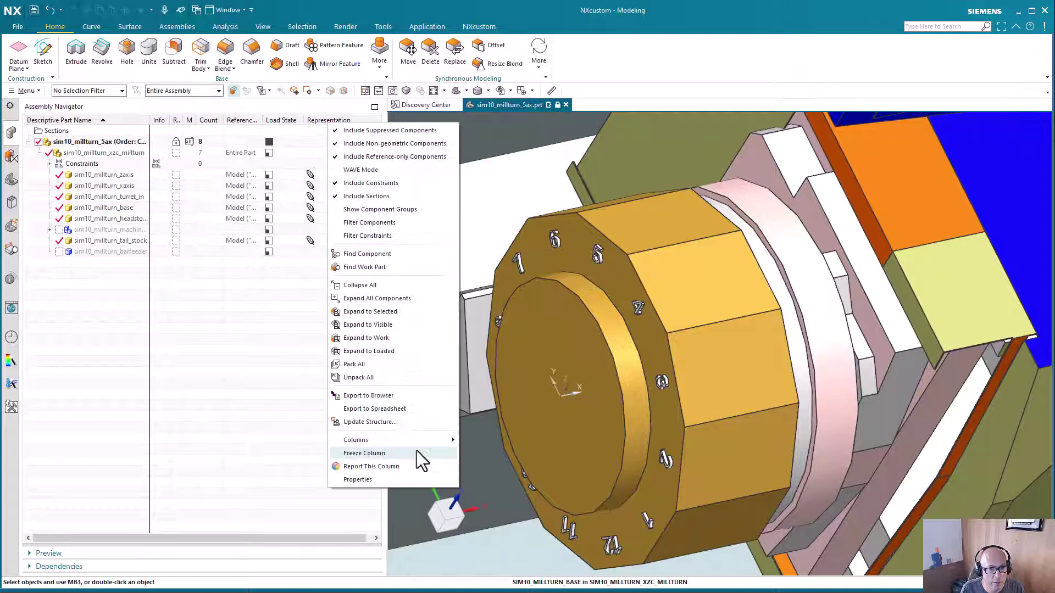
click(385, 481)
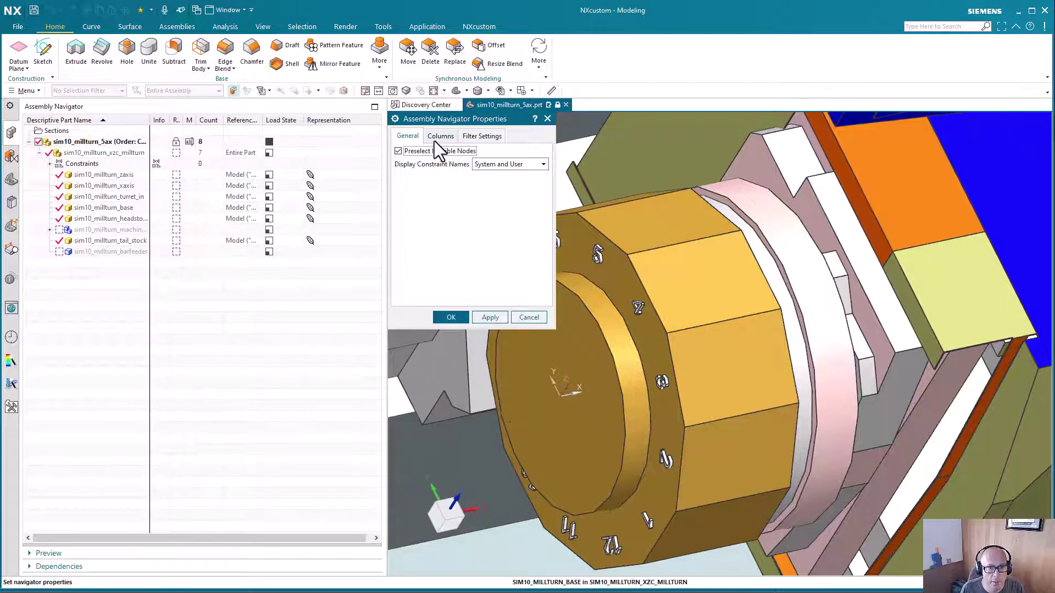
click(440, 136)
scroll(446, 219, down, 3)
scroll(446, 219, up, 3)
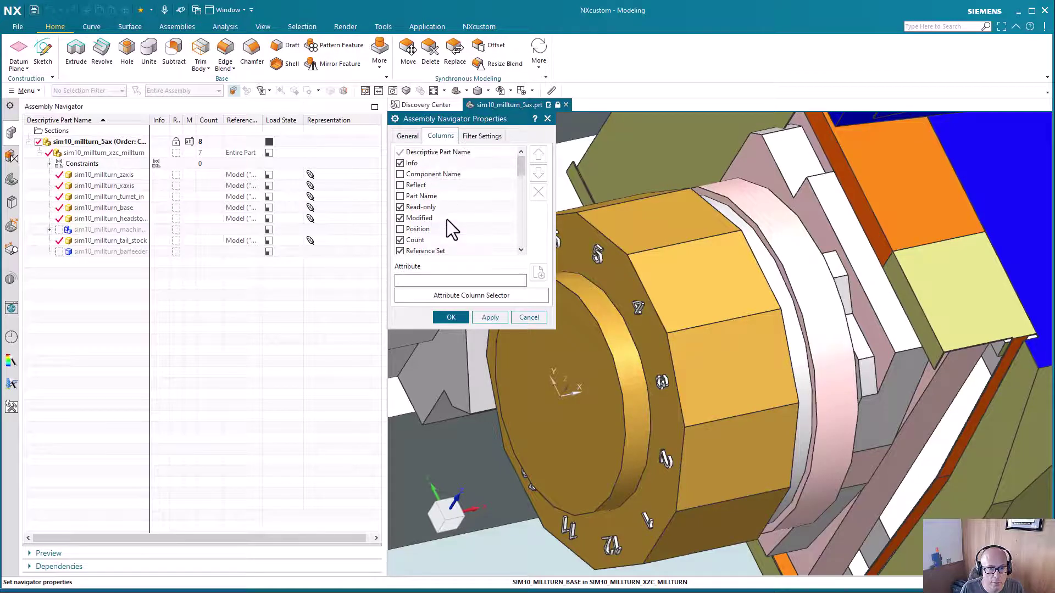
click(513, 318)
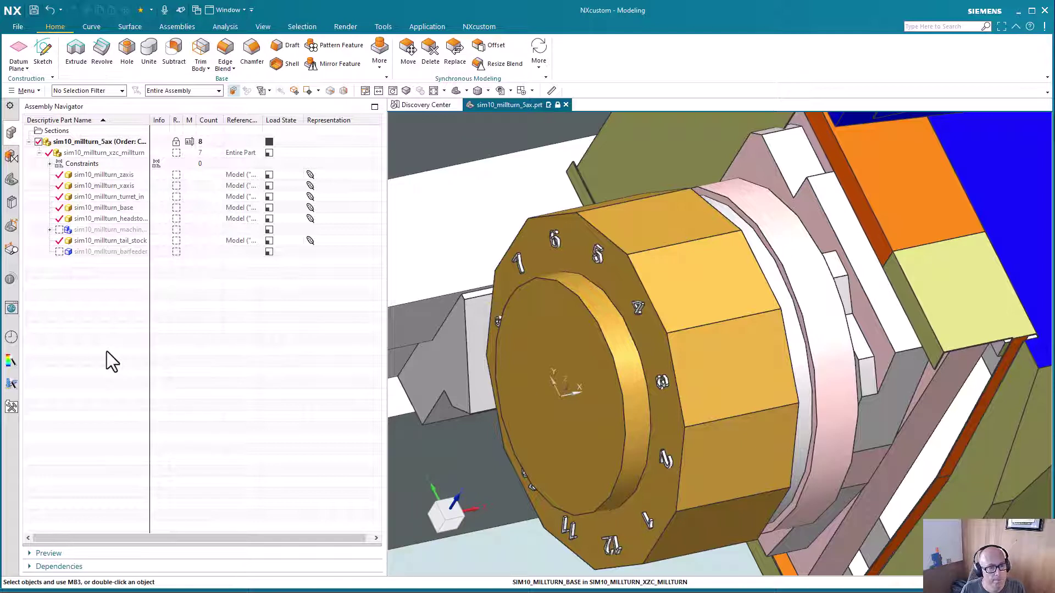
- Create a user role named MG Advanced in the Roles panel and expand the Content folder
click(14, 407)
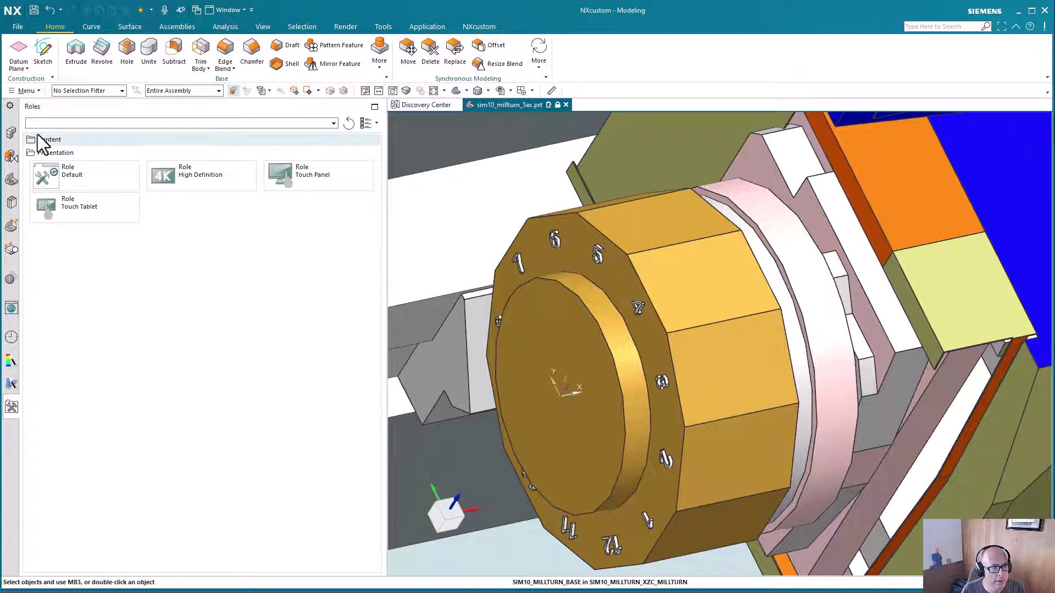
right_click(85, 324)
click(108, 333)
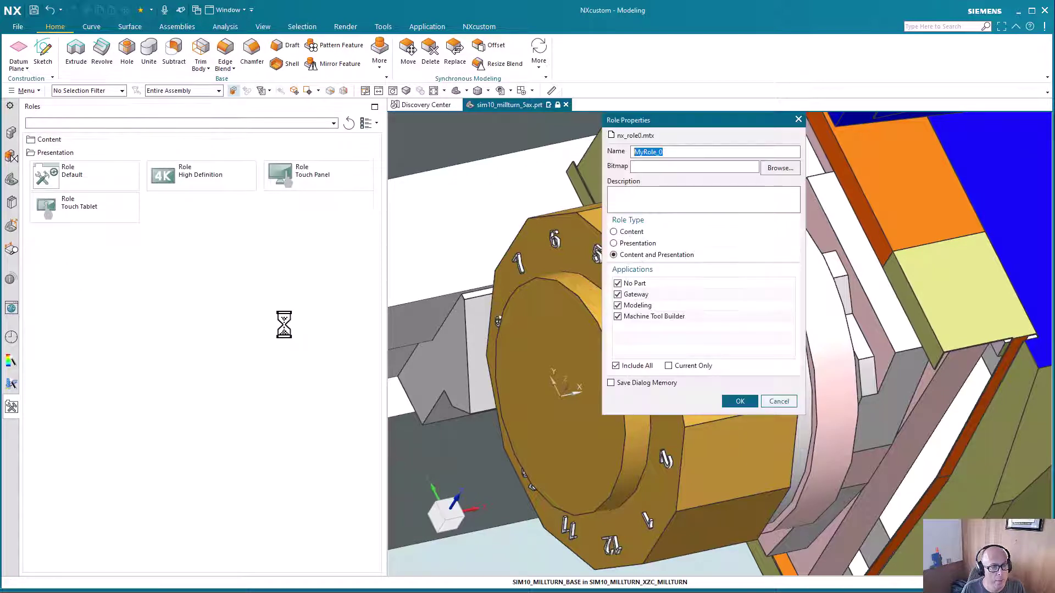
text(MG Advanced)
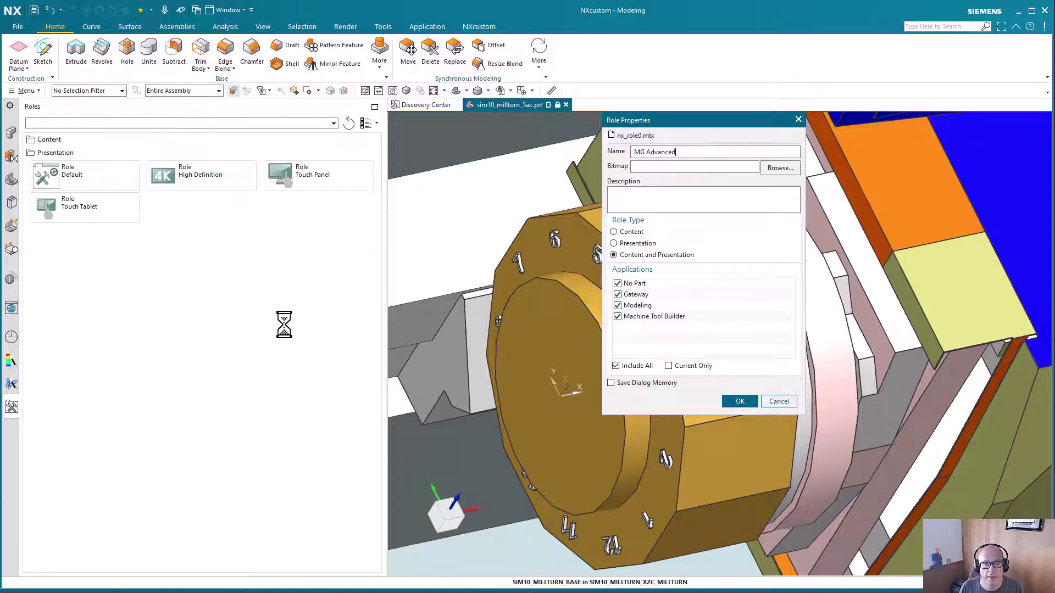
click(743, 403)
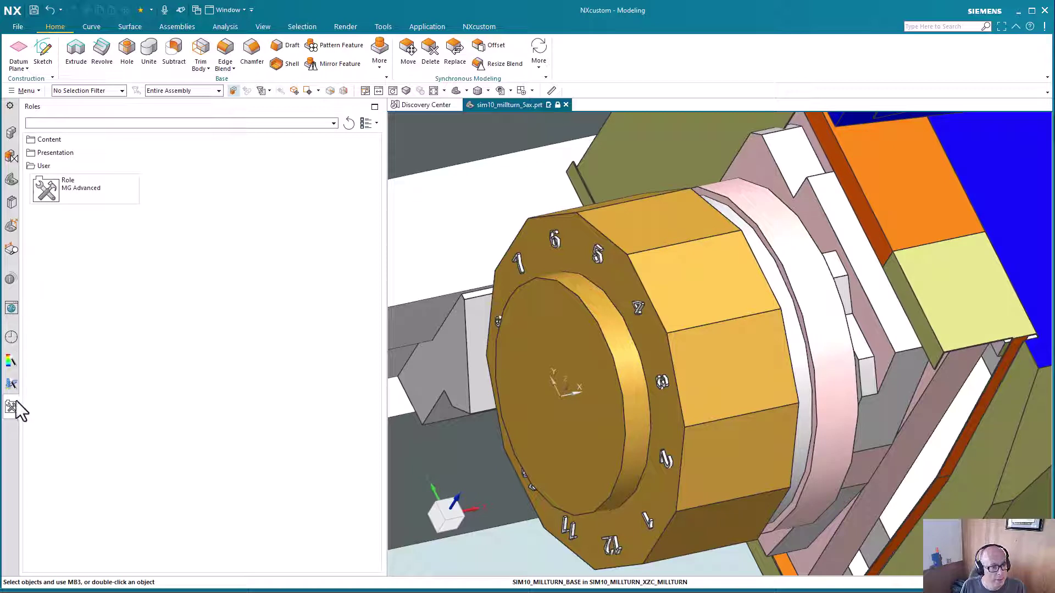
click(53, 139)
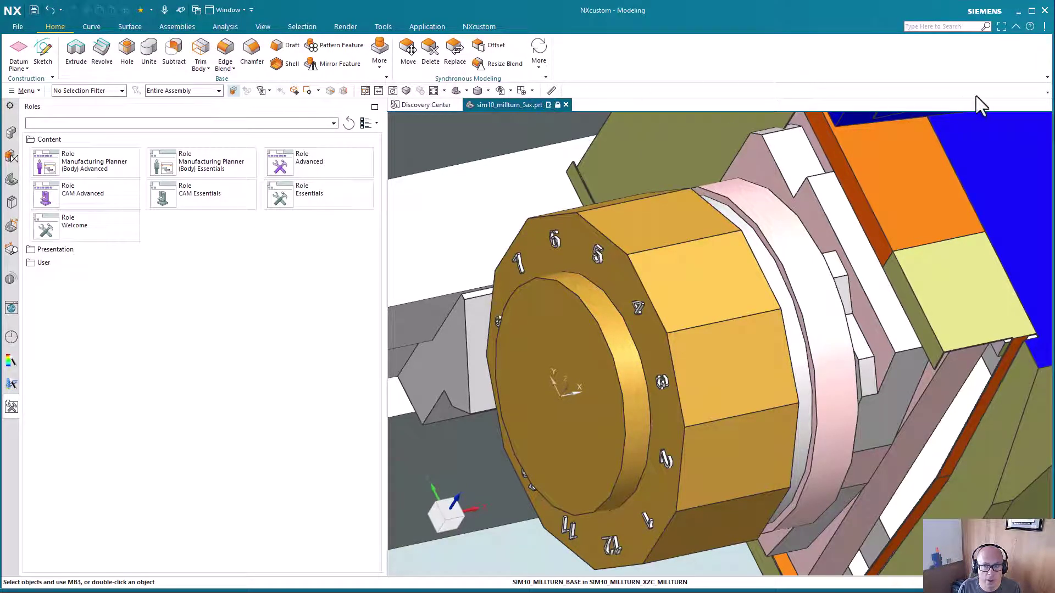
- Toggle the Selection tab off and back on in the ribbon
right_click(1038, 101)
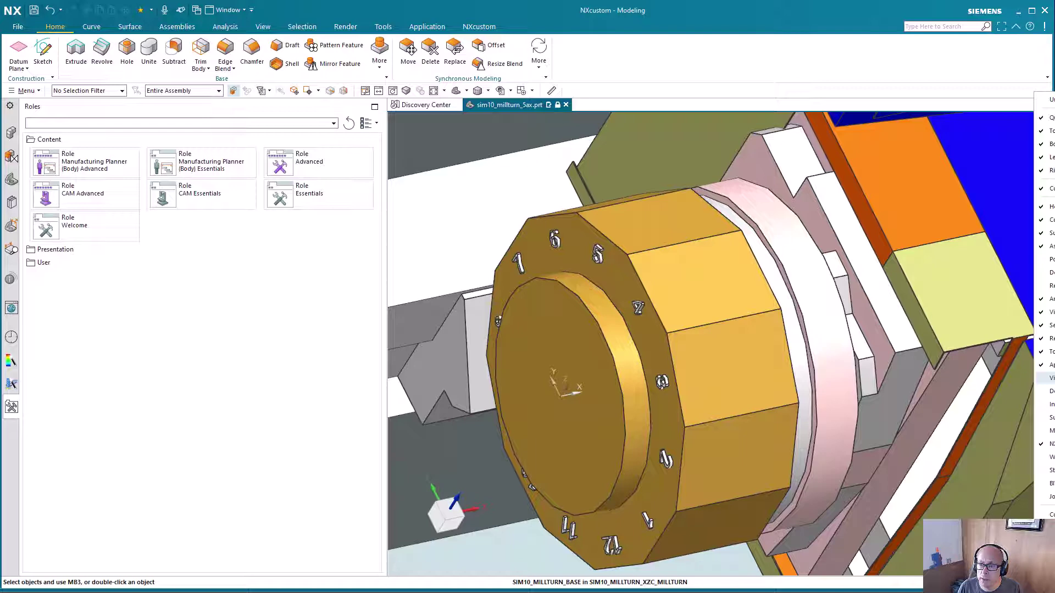
click(1049, 325)
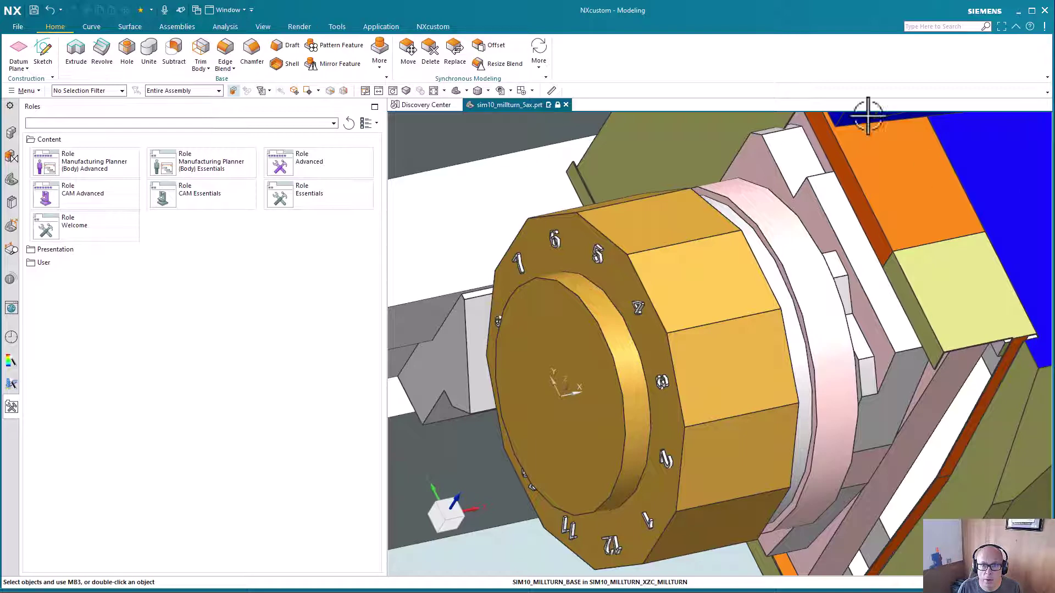
right_click(830, 87)
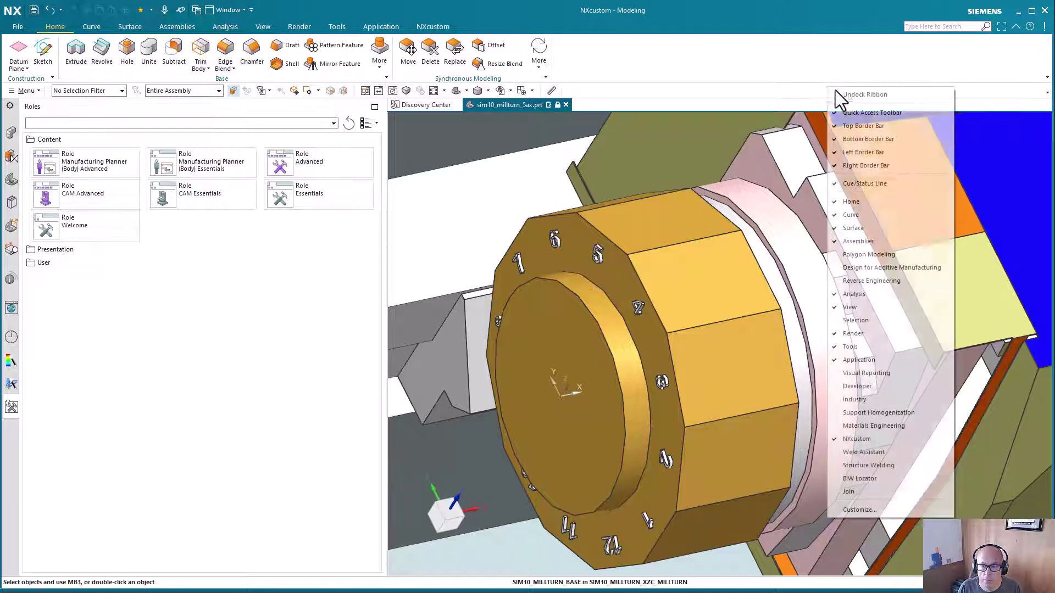
click(912, 320)
- Hide and restore the Top Border Bar, then inspect its View Group options
right_click(1046, 89)
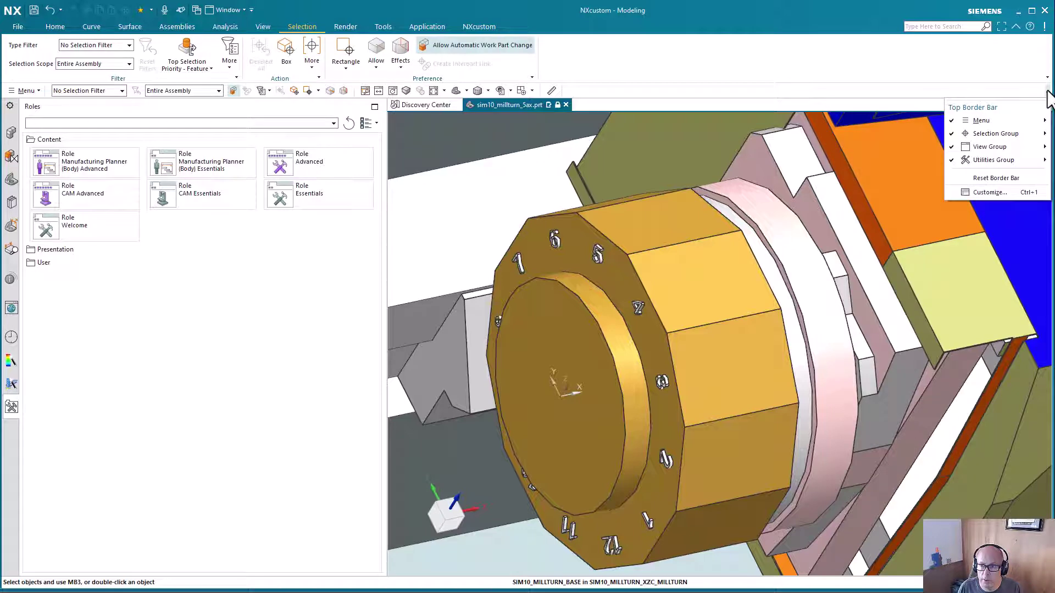
right_click(947, 91)
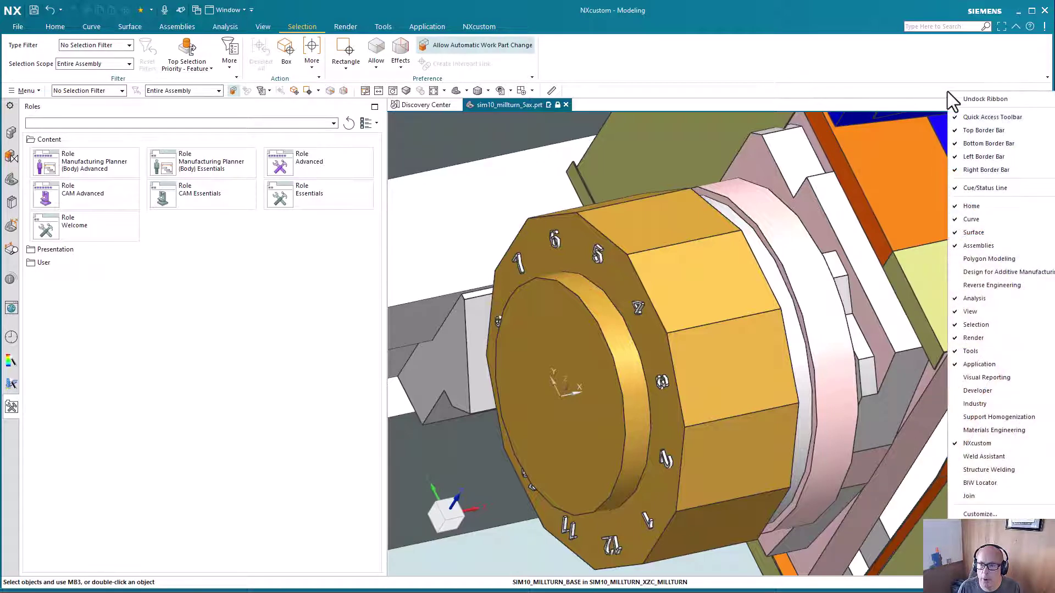
click(994, 130)
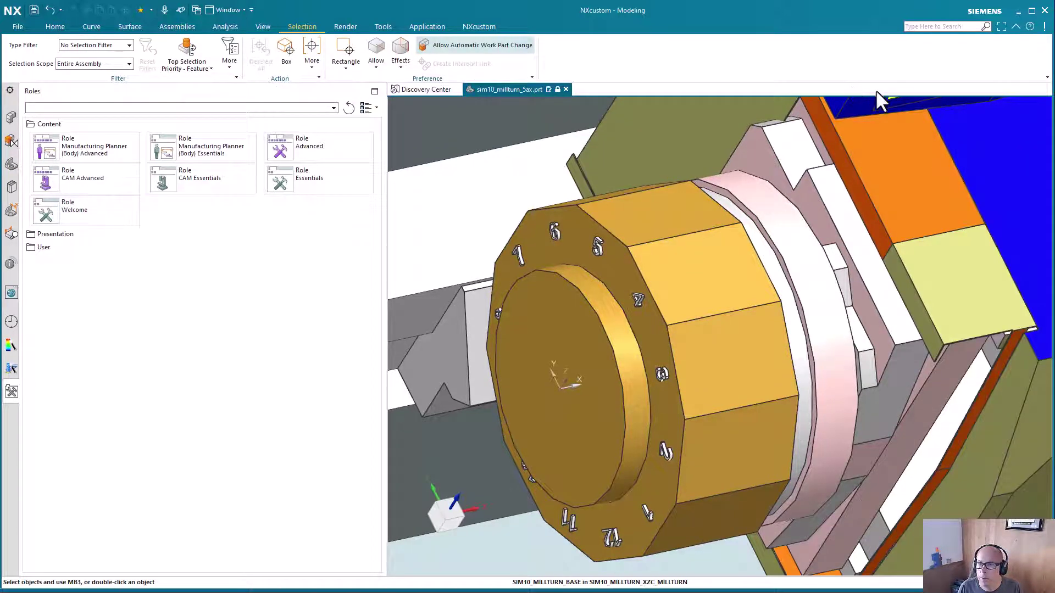
right_click(883, 70)
click(932, 114)
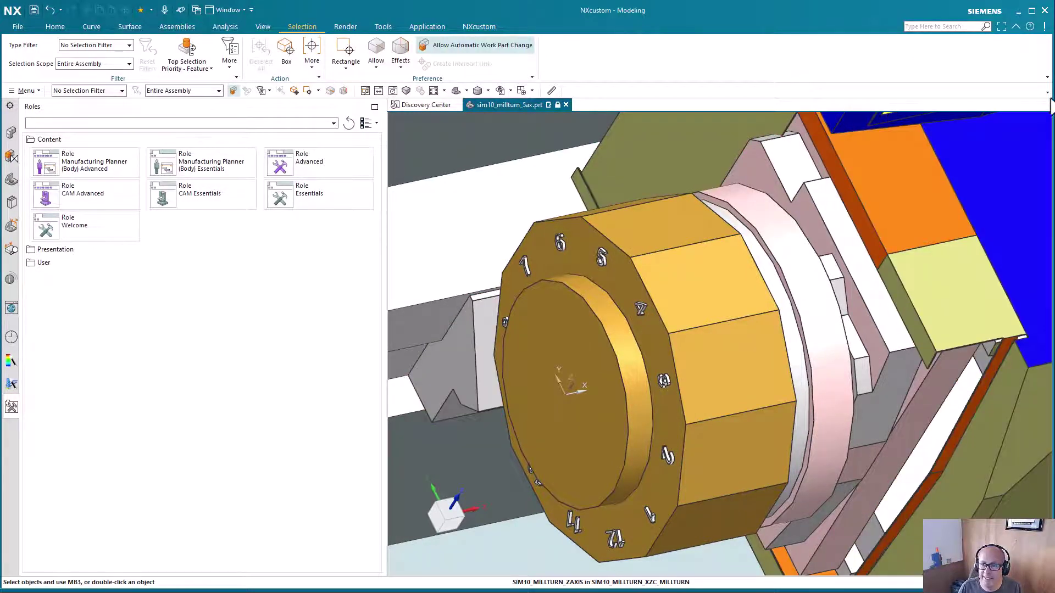
right_click(1047, 90)
mouse_move(1004, 146)
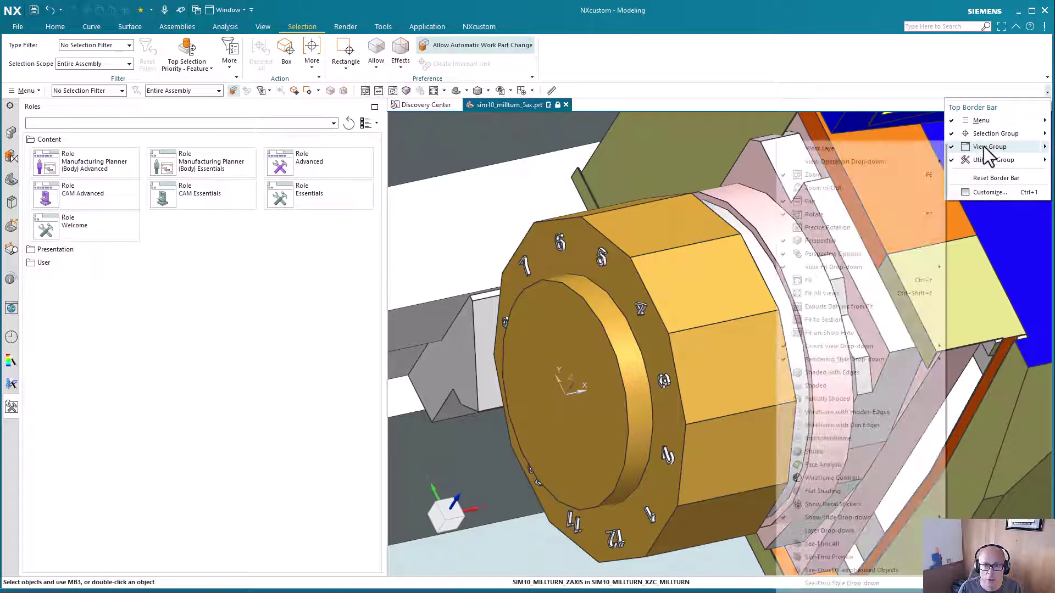
click(550, 92)
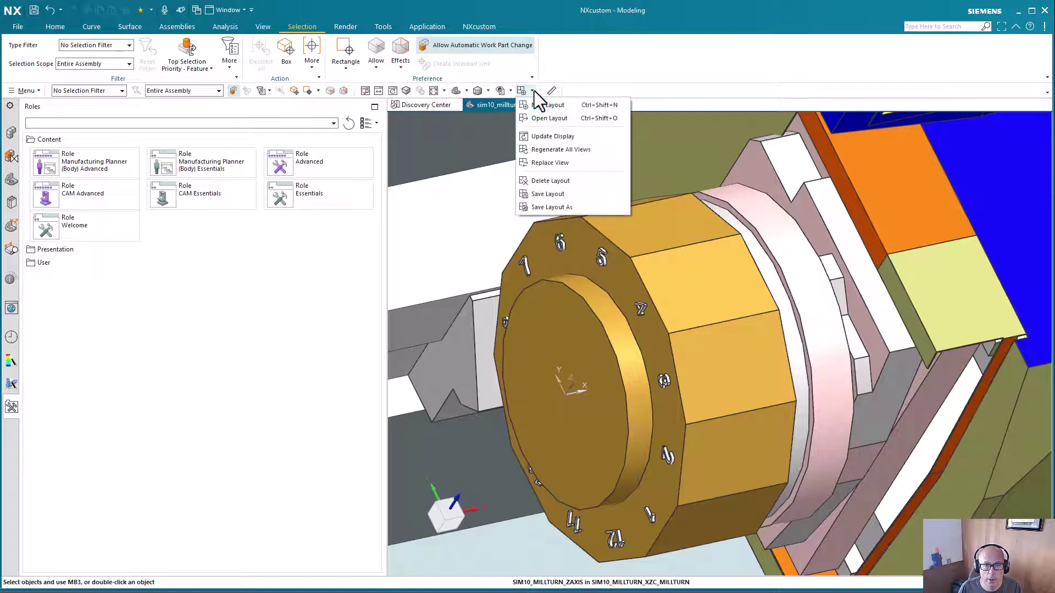
click(648, 88)
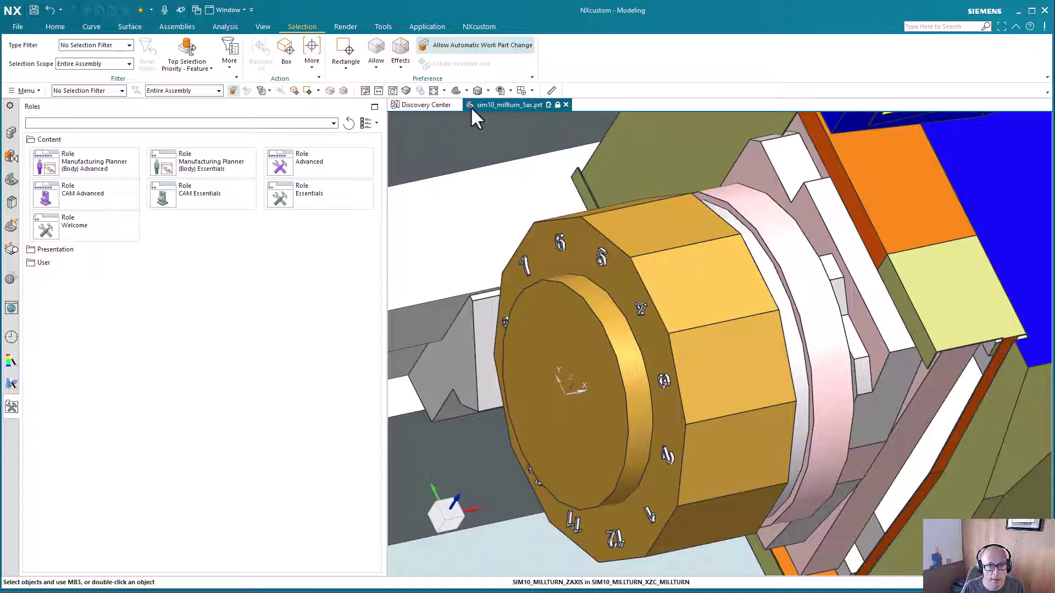
- Show the Assembly Navigator in the resource bar instead of the Roles list
click(11, 132)
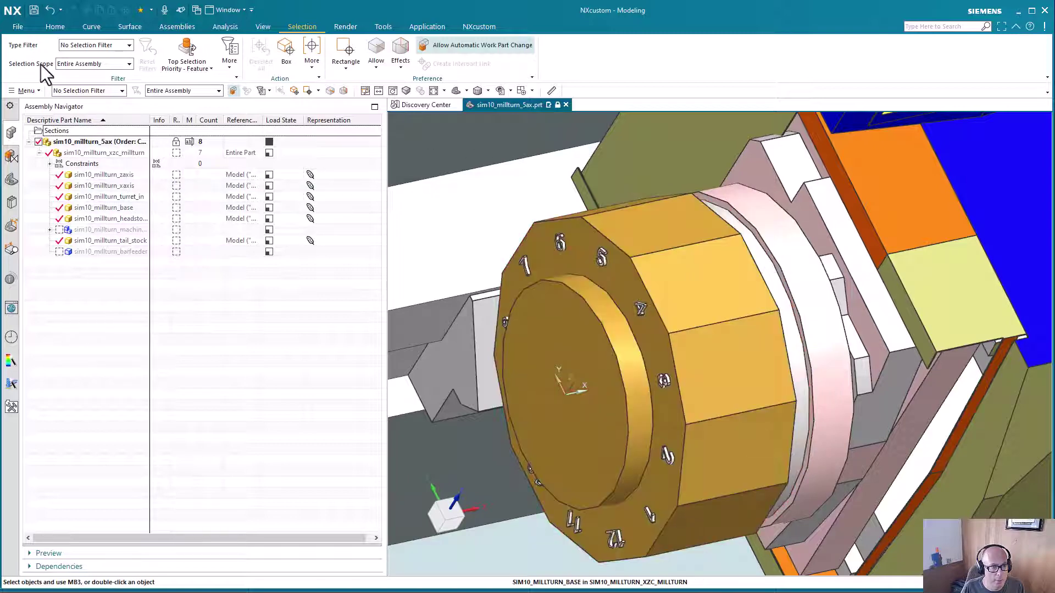
- Open sim10_millturn_xaxis in its own window, orbit and zoom it, then return to sim10_millturn_5ax.prt
click(88, 176)
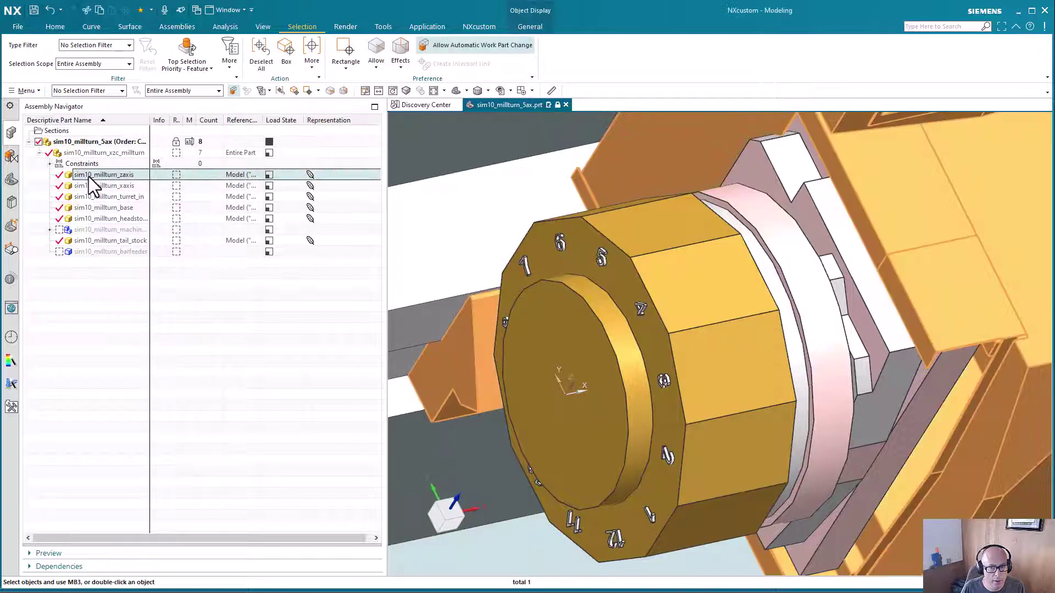
click(92, 187)
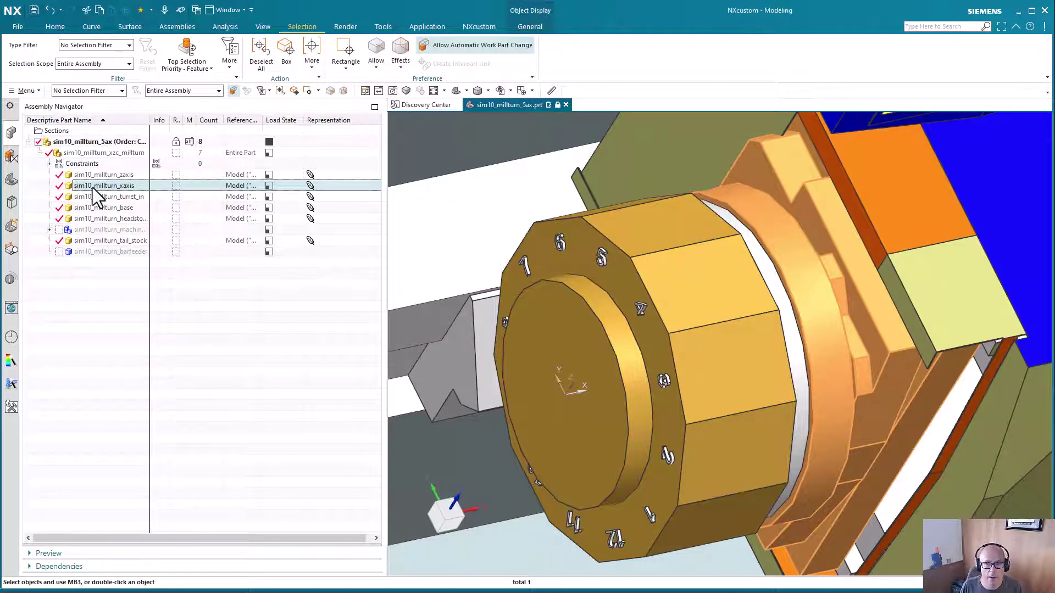
right_click(92, 187)
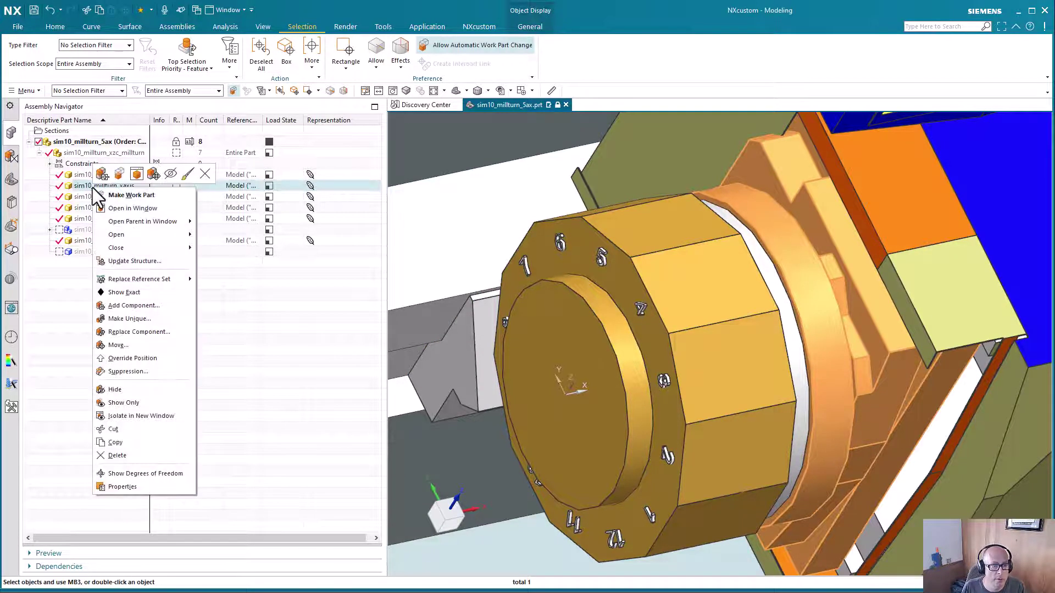
click(117, 209)
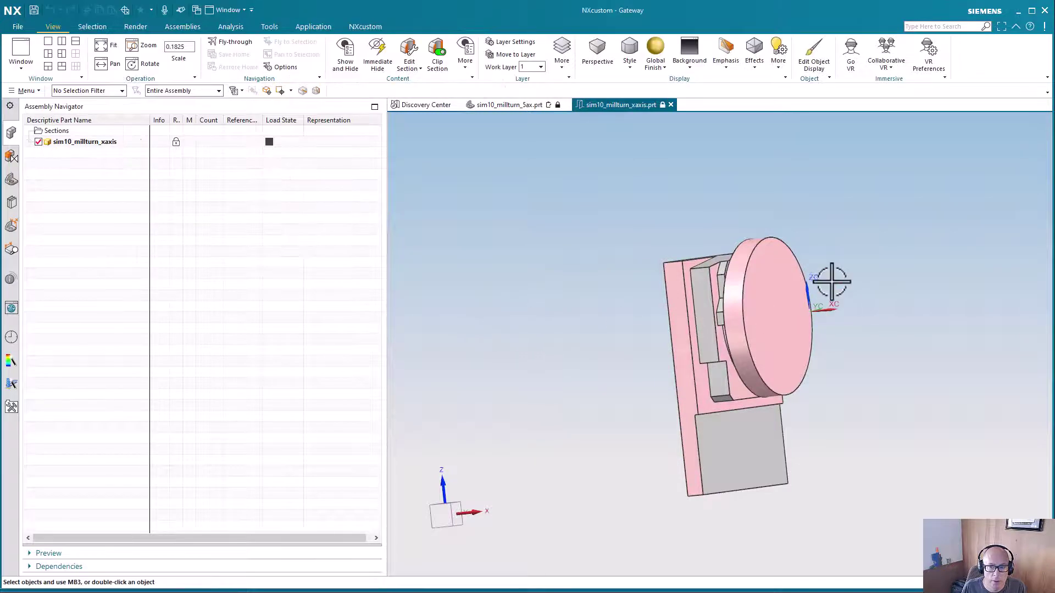
middle_drag(829, 282, 818, 257)
scroll(824, 263, up, 3)
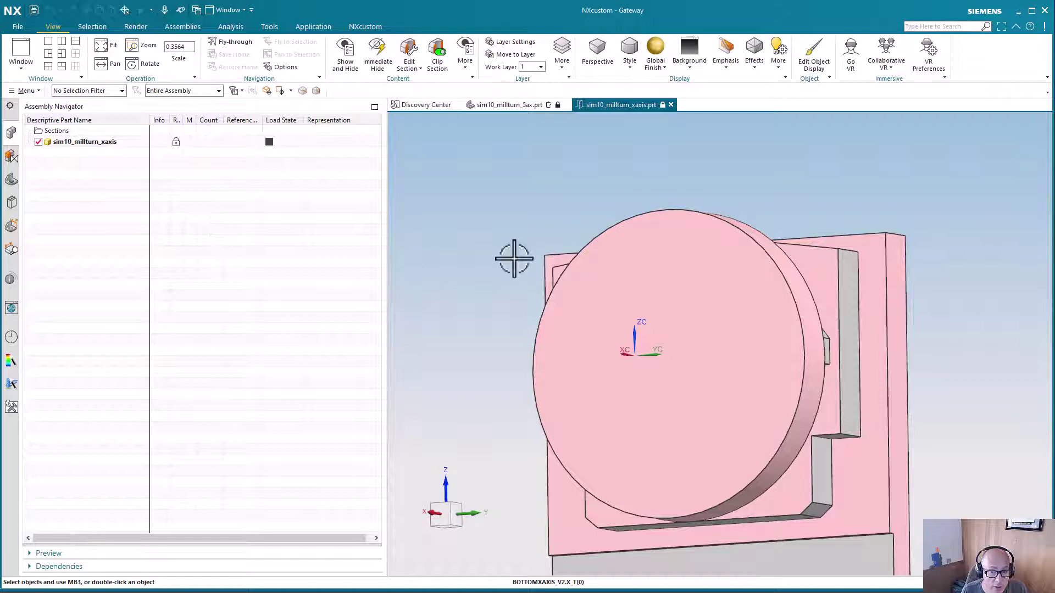
middle_drag(727, 207, 706, 235)
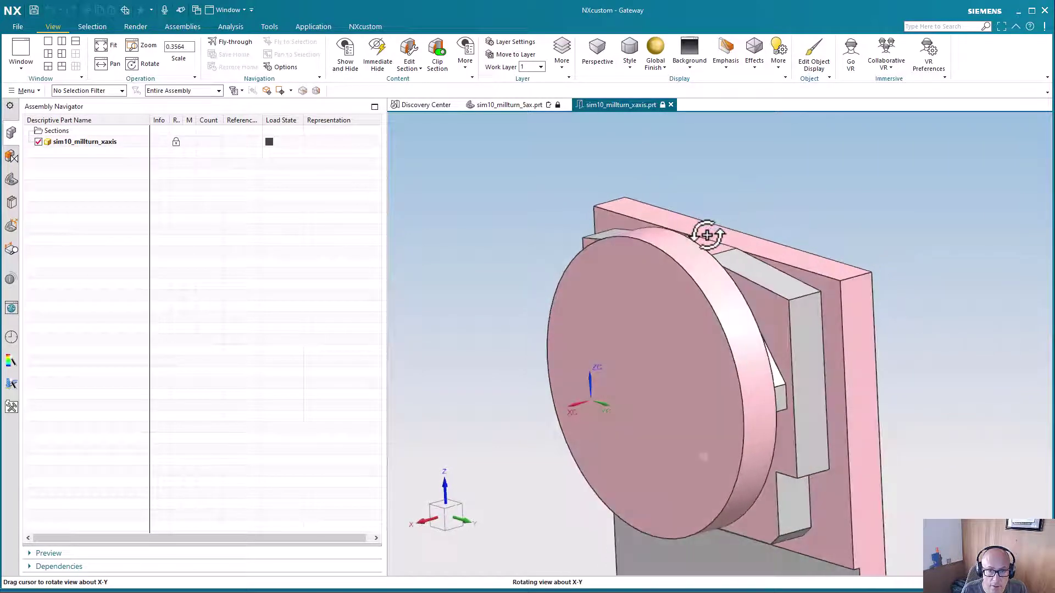
click(516, 106)
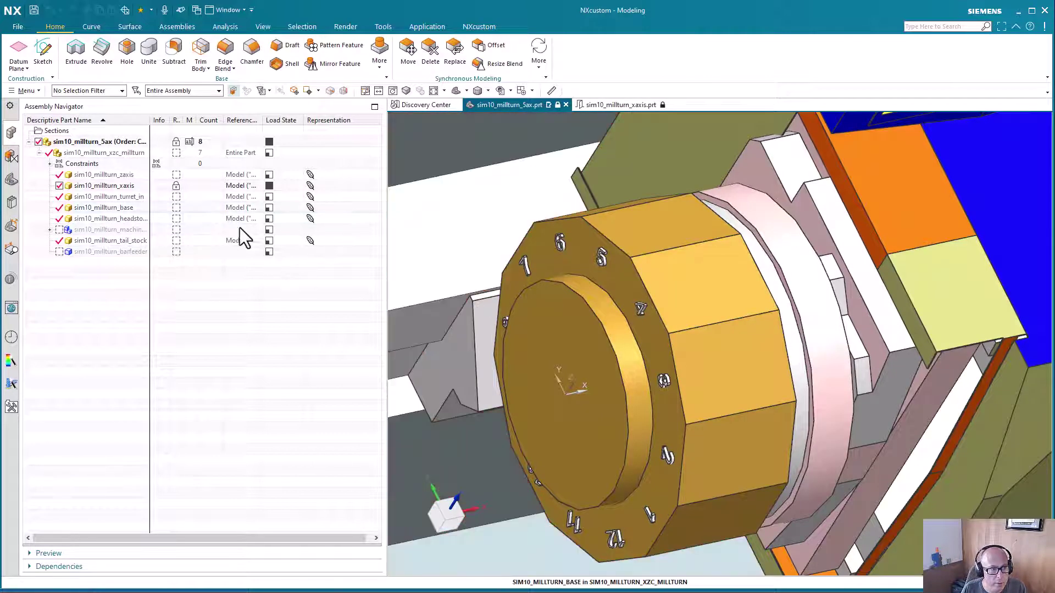
- Look up the assembly load options by searching 'assembly optio' and through the File menu
click(18, 26)
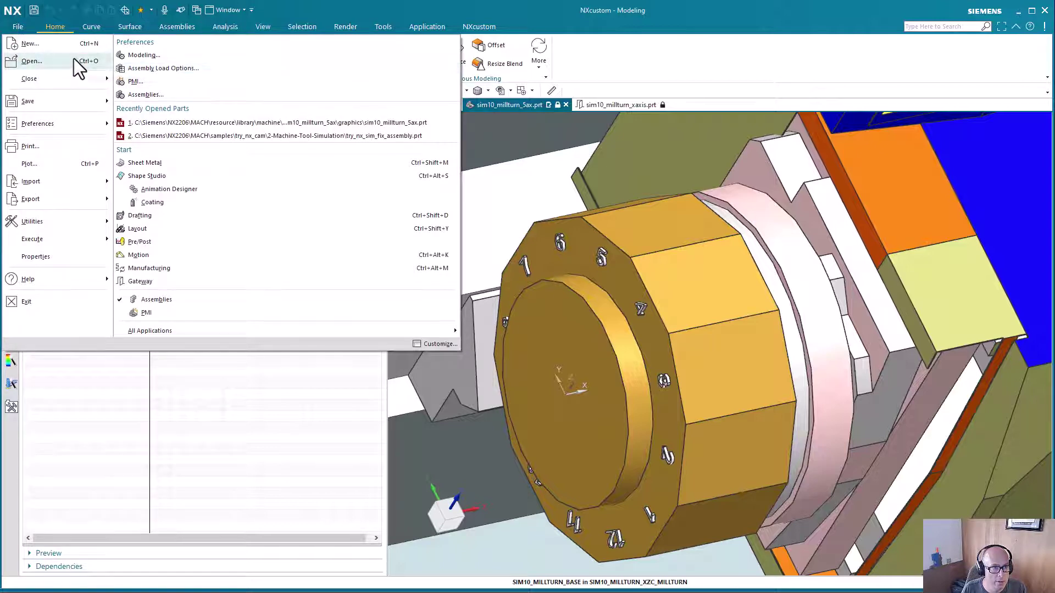
click(17, 26)
click(17, 27)
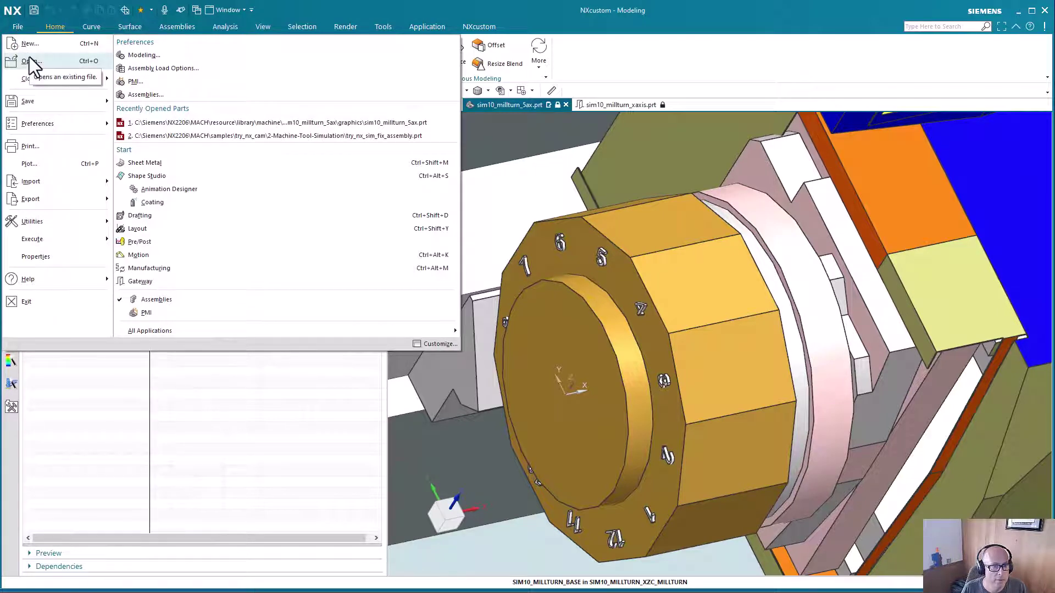
click(982, 29)
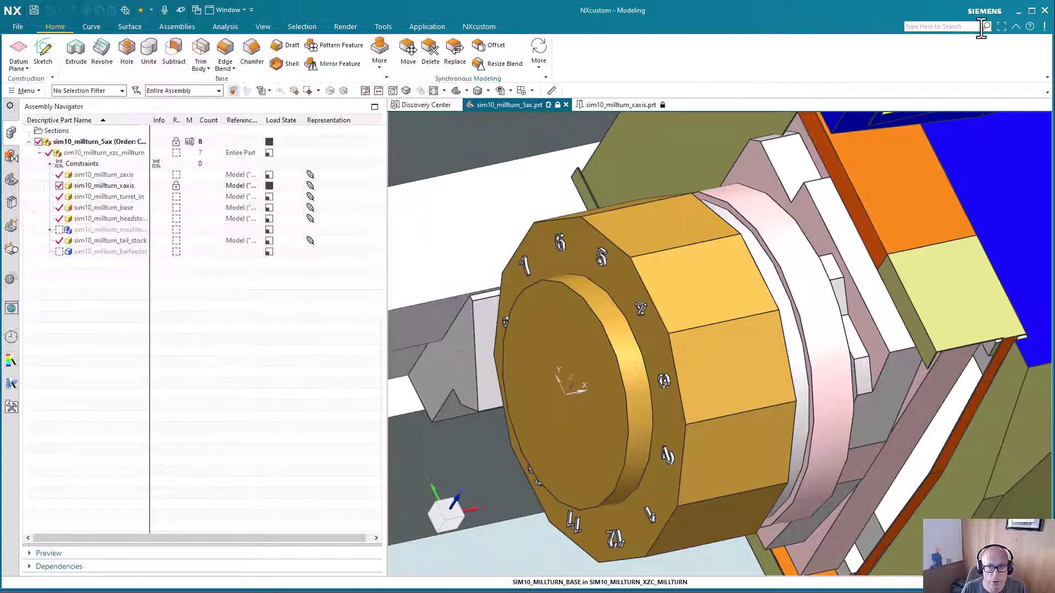
click(972, 27)
text(a)
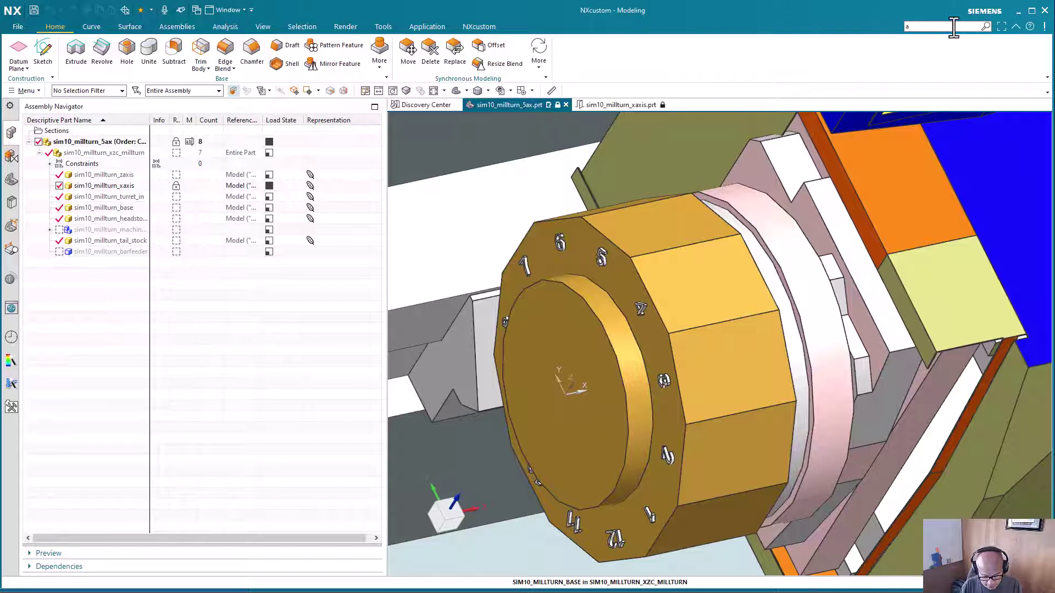
text(ssembly)
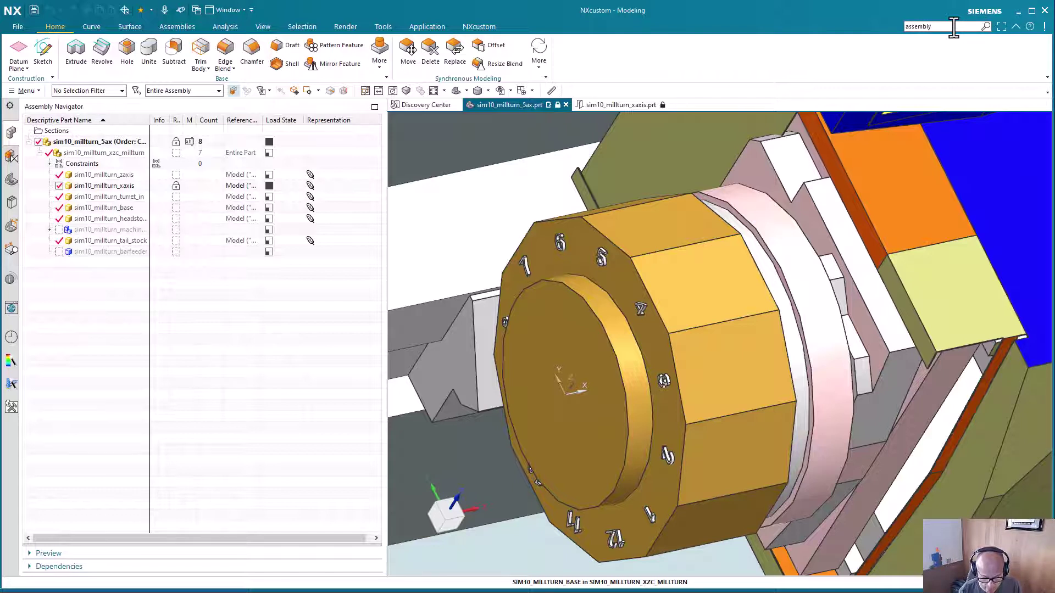
text( opti)
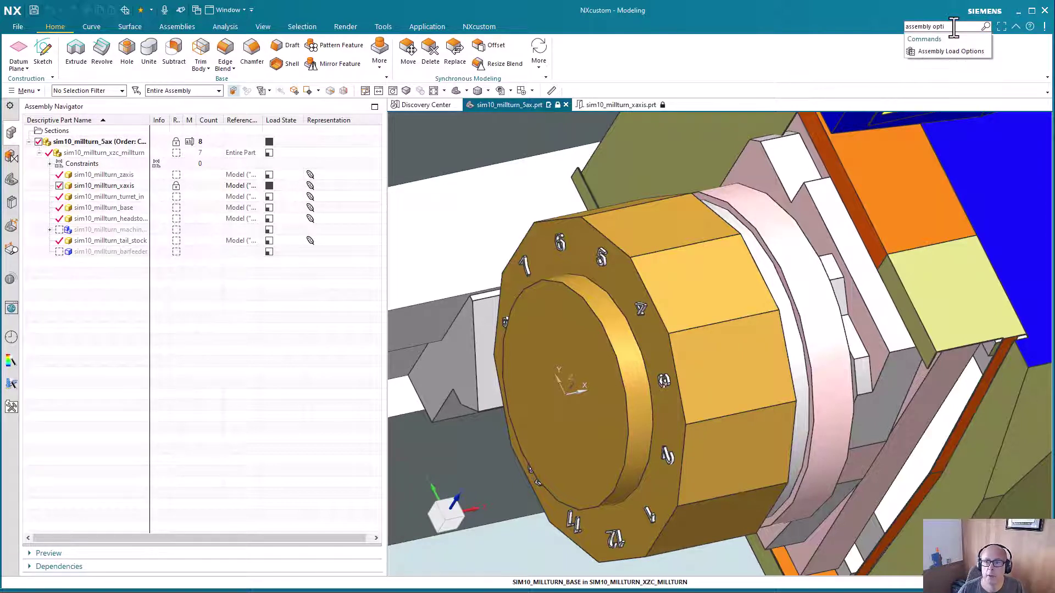
text(ons)
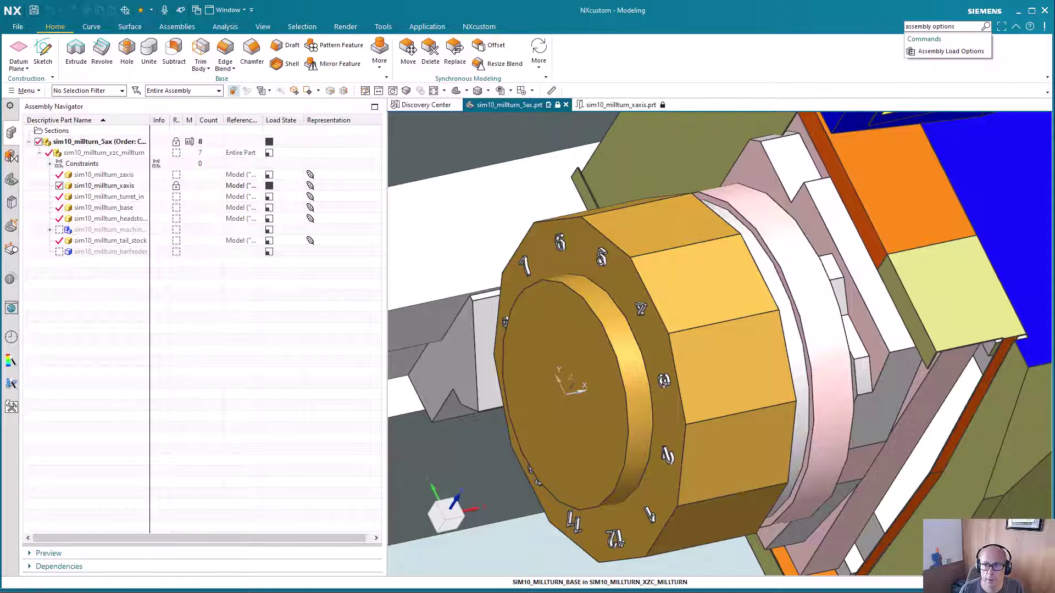
key(Return)
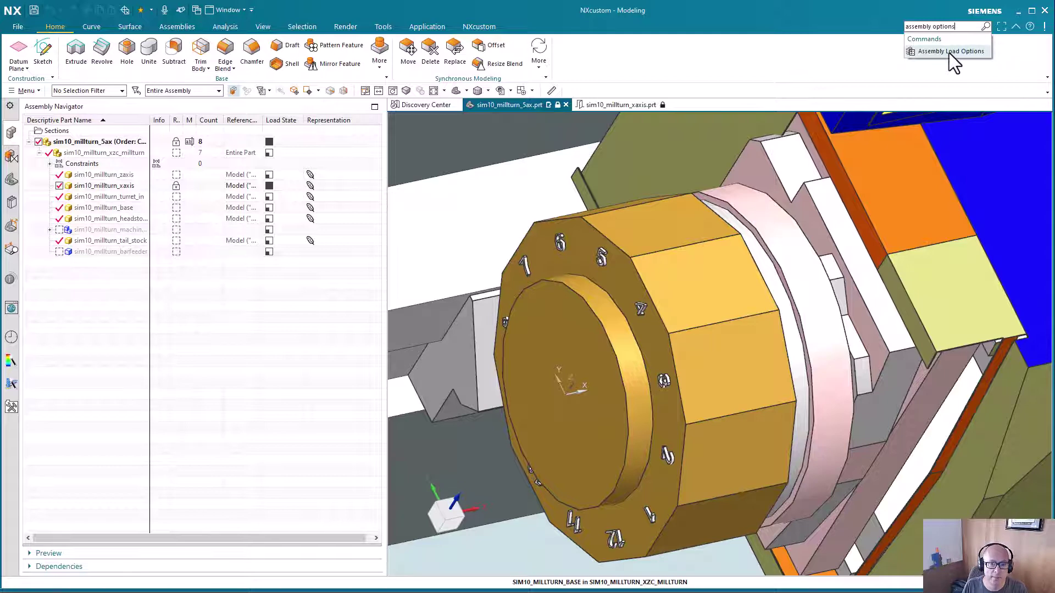
click(18, 28)
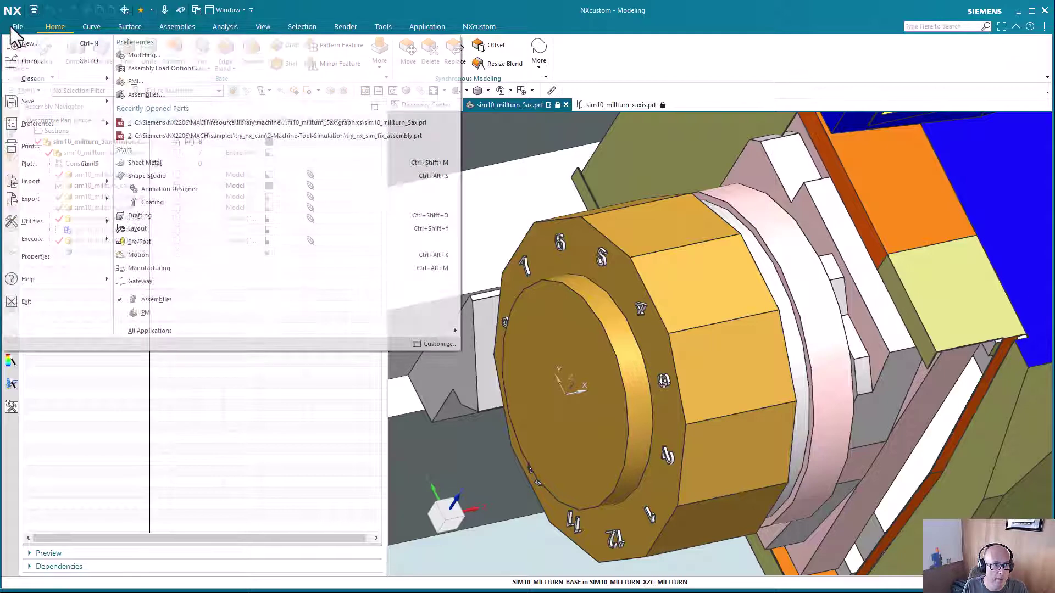
- Set the assembly load Option to Partially Load, then close sim10_millturn_5ax with its components
click(143, 69)
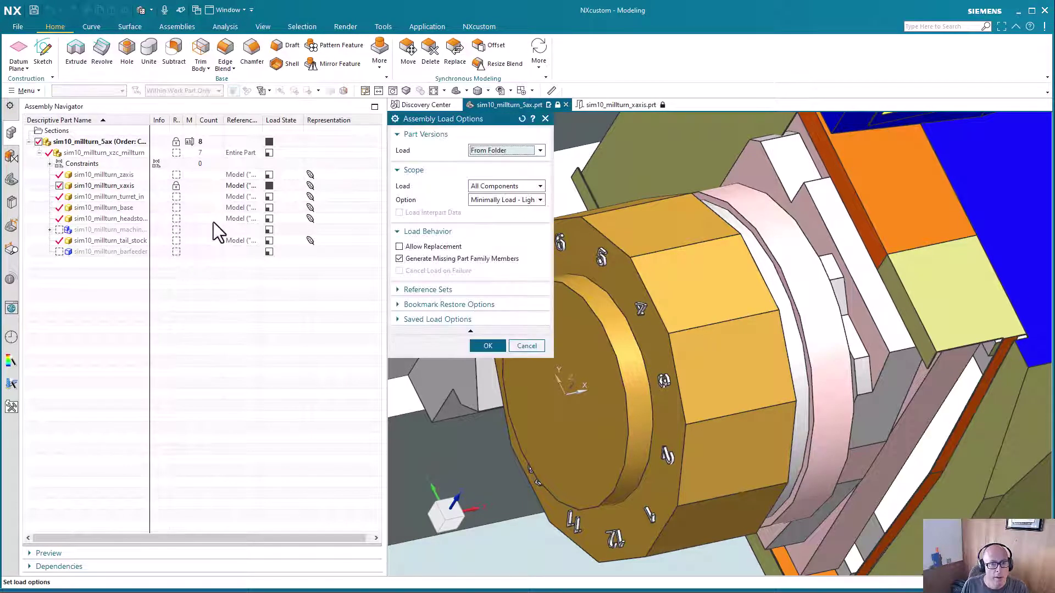
drag(491, 117, 324, 174)
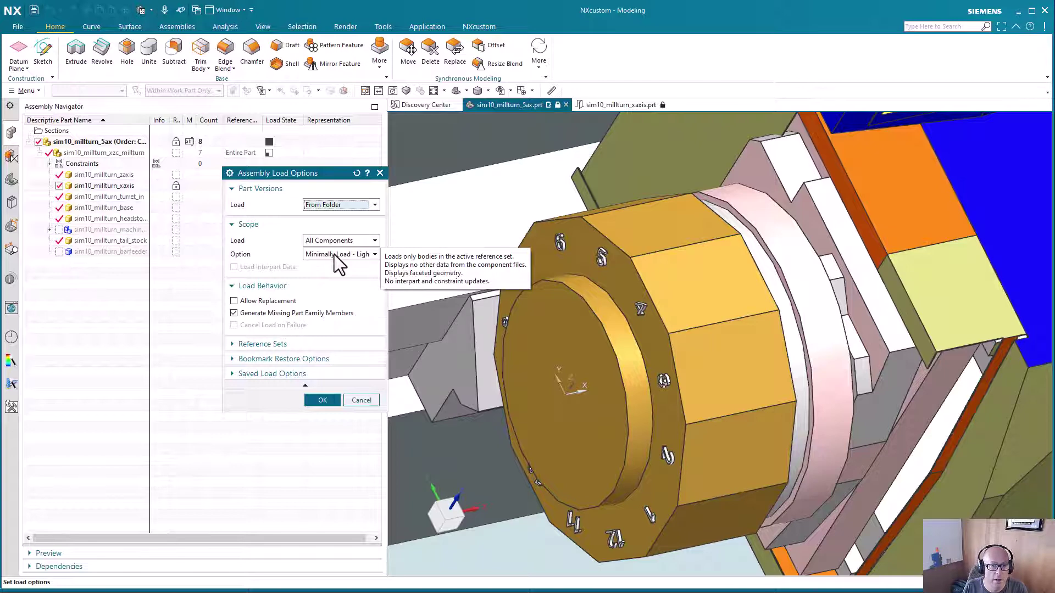
click(334, 255)
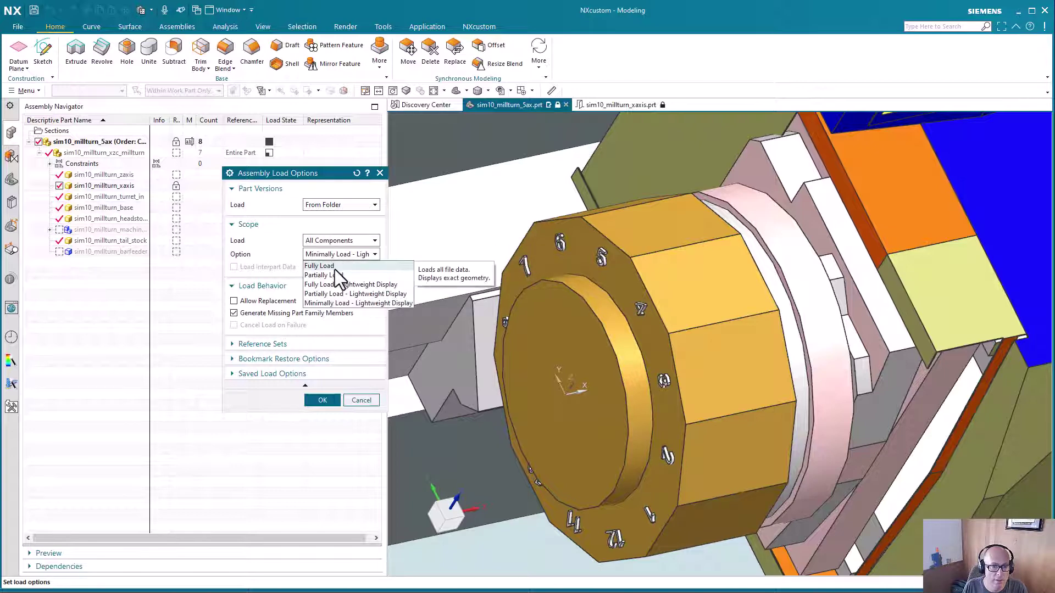
click(351, 277)
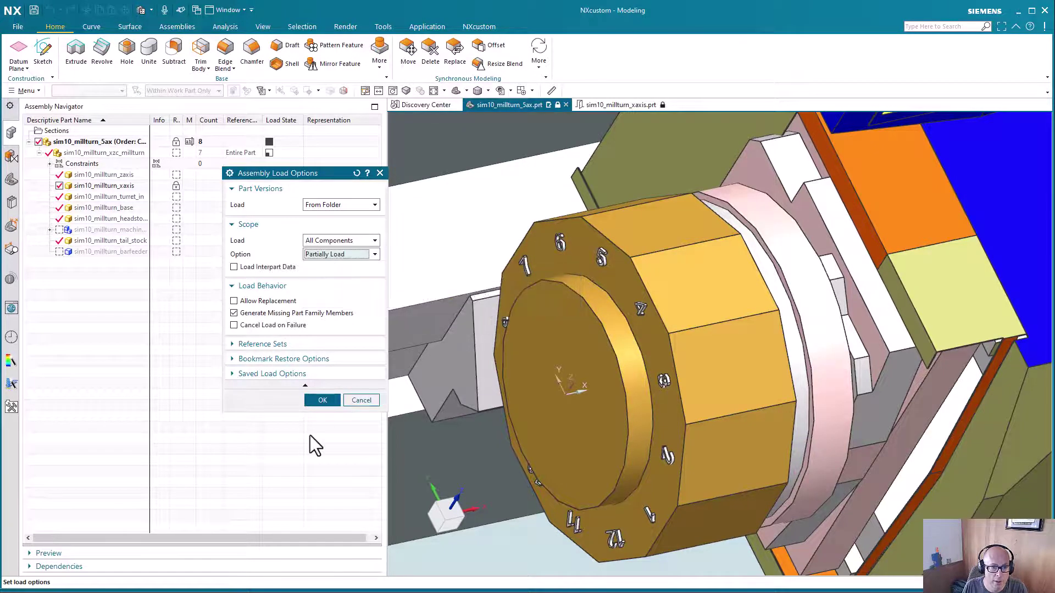
click(327, 400)
click(565, 105)
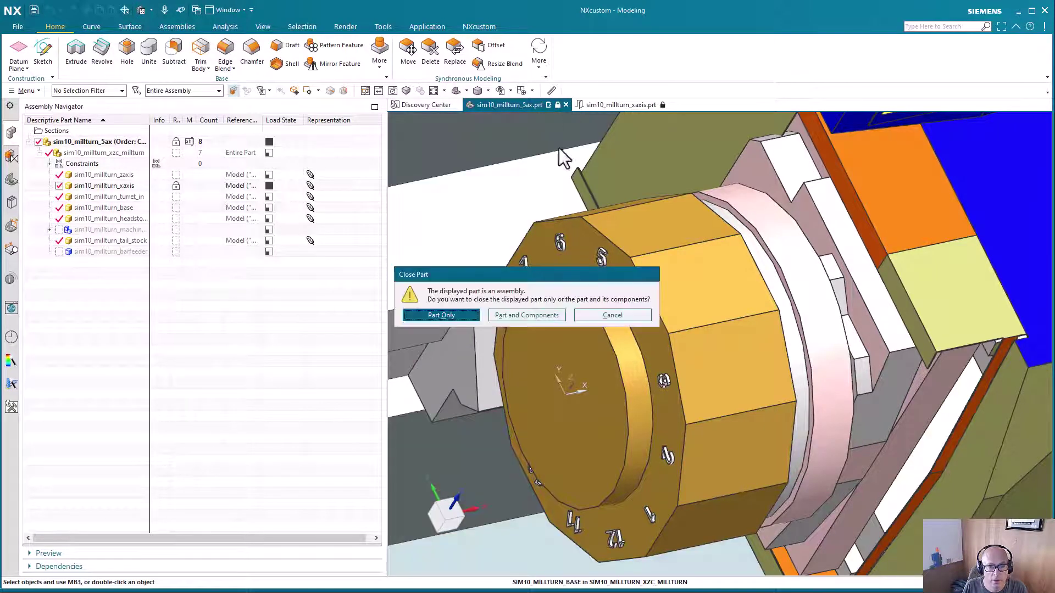
click(535, 314)
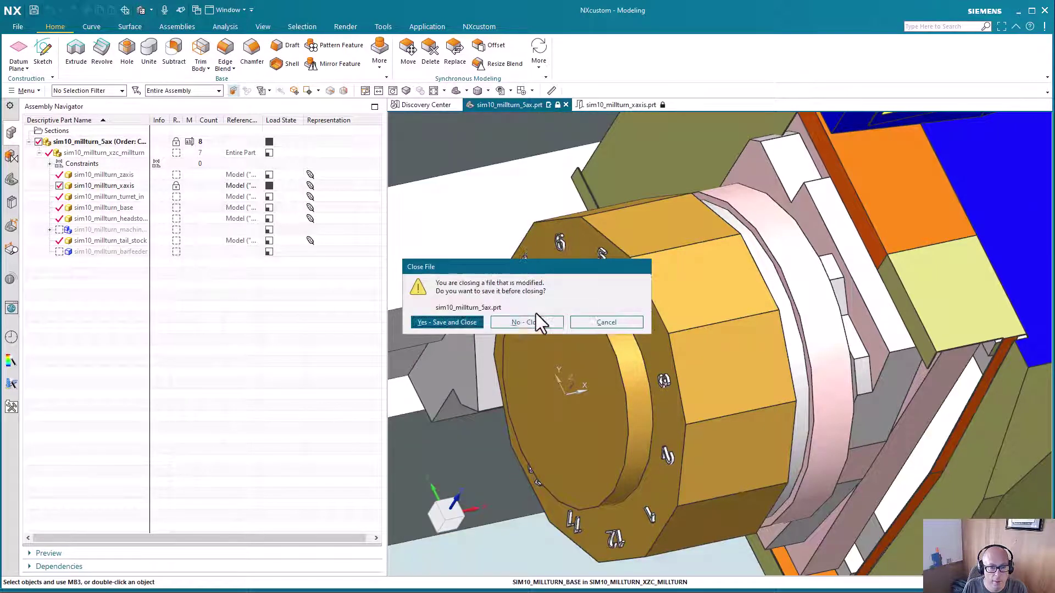
- Close without saving, reopen sim10_millturn_5ax from History, and expand sim10_millturn_xzc_millturn
click(526, 318)
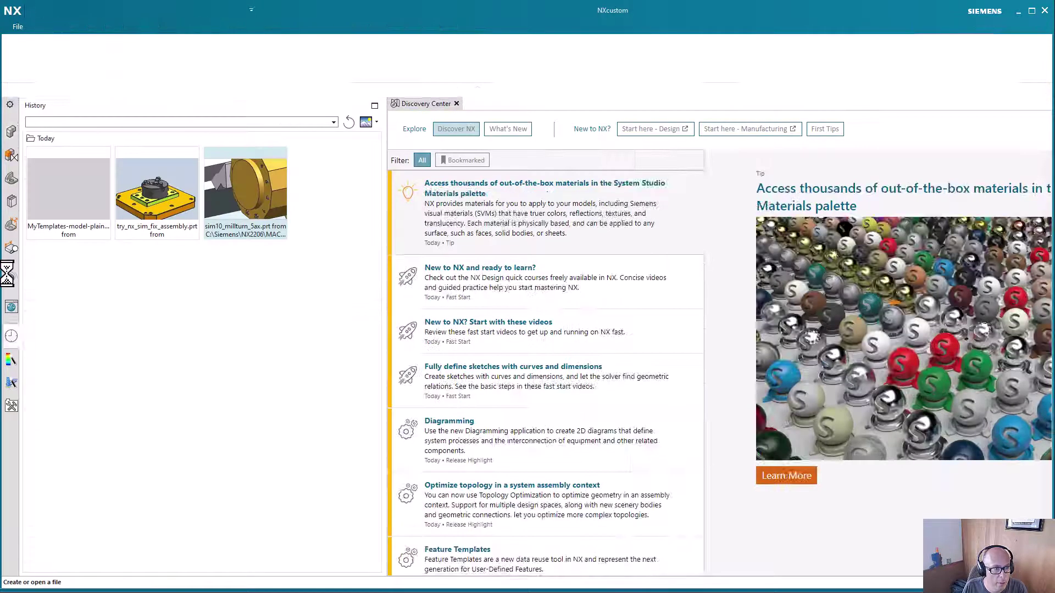
click(228, 190)
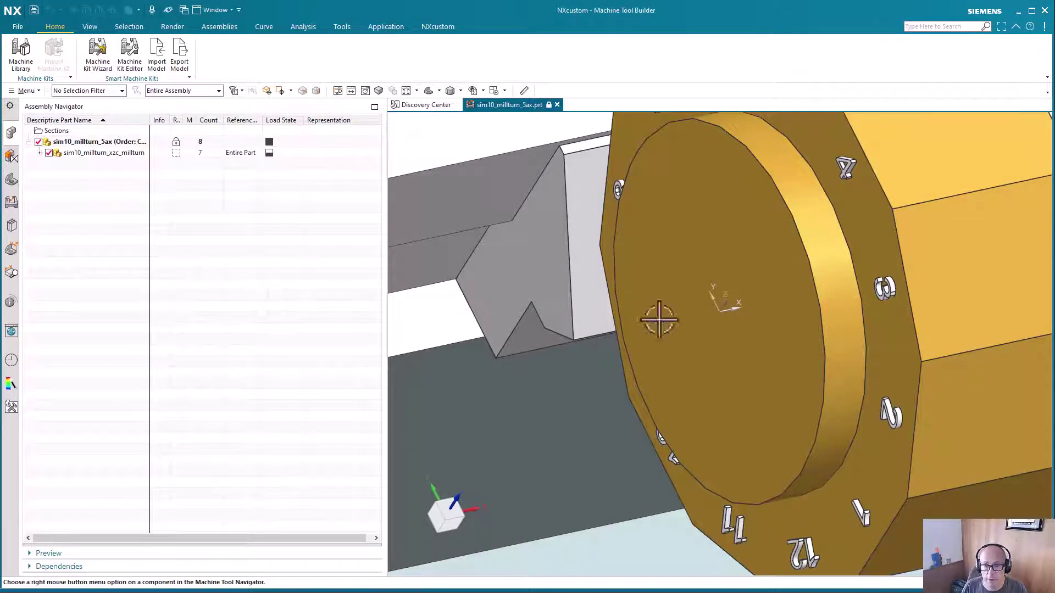
scroll(657, 329, down, 5)
scroll(800, 314, up, 6)
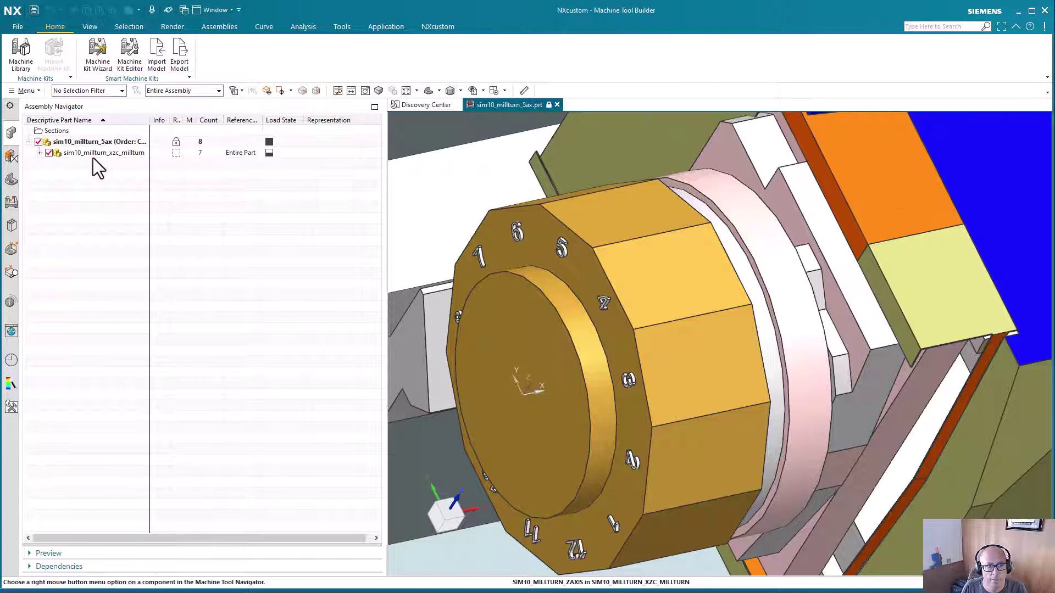
click(39, 153)
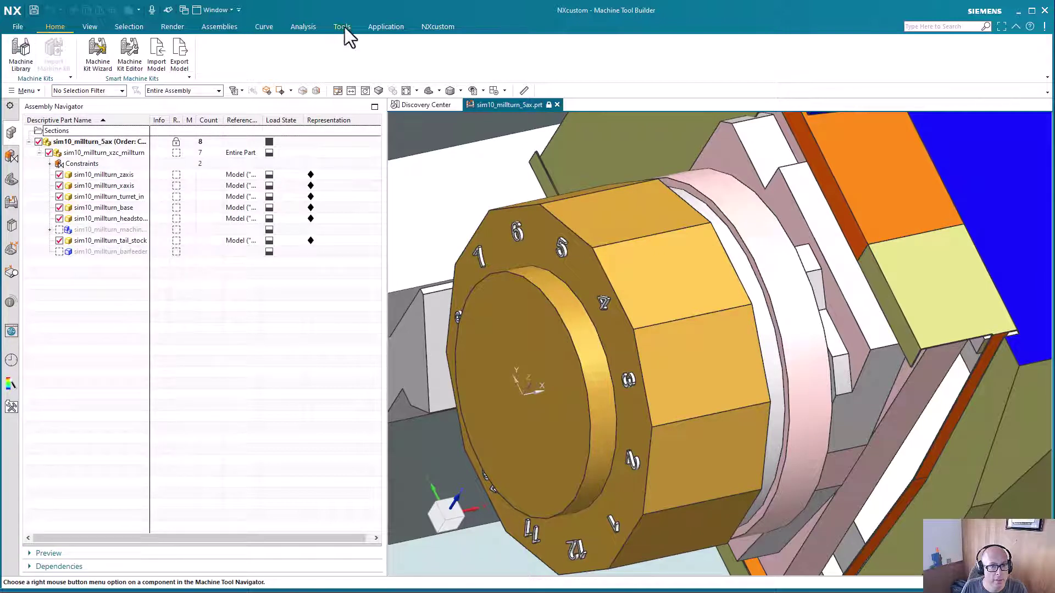
- Switch to the Modeling application and bring up the File > Preferences categories
click(386, 26)
click(22, 55)
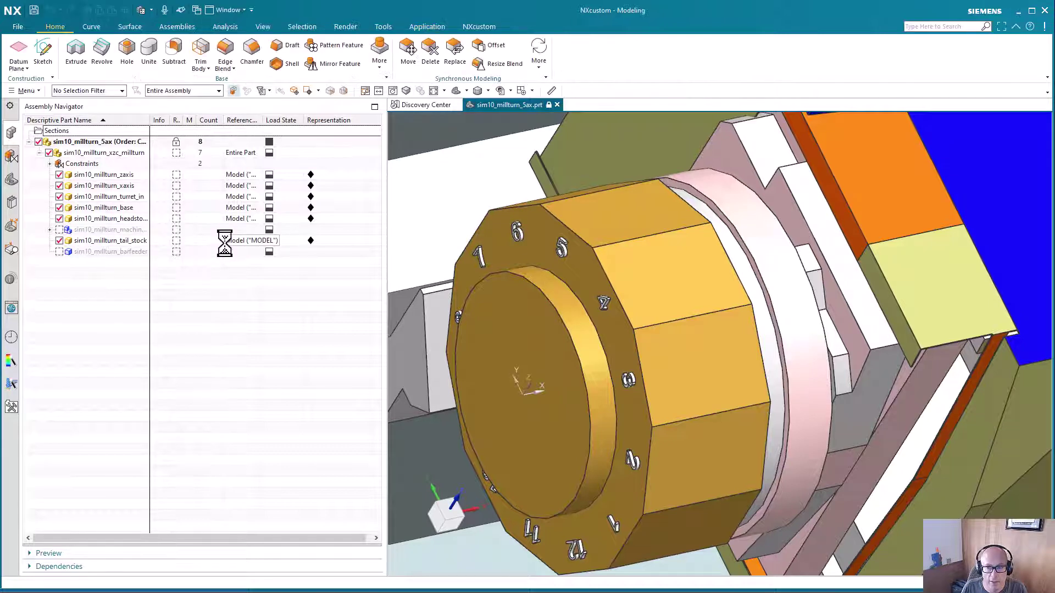
click(20, 24)
mouse_move(77, 130)
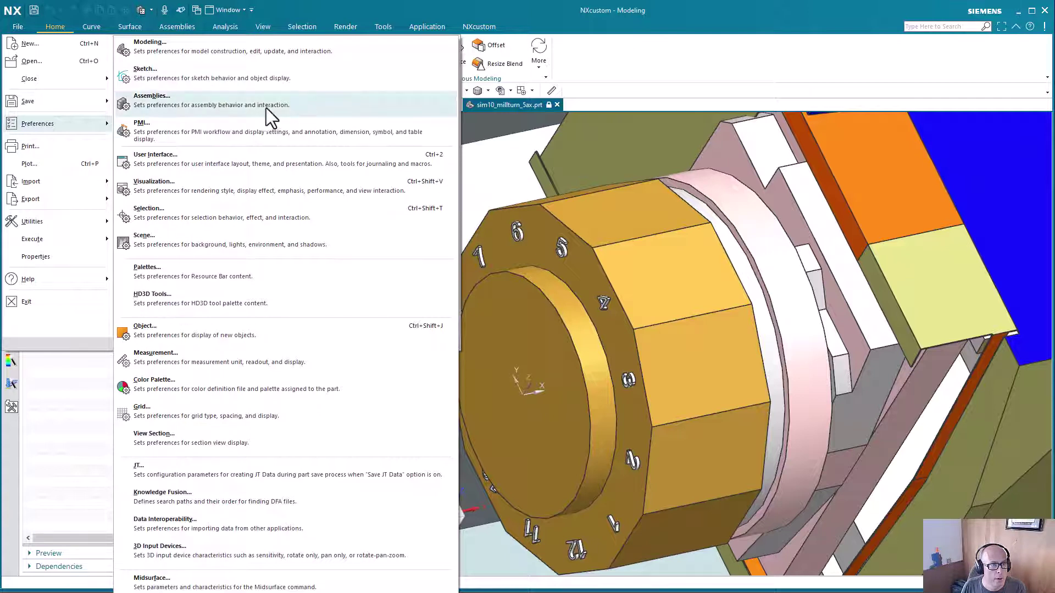
- Open the Visualization Preferences dialog from File > Preferences
click(230, 192)
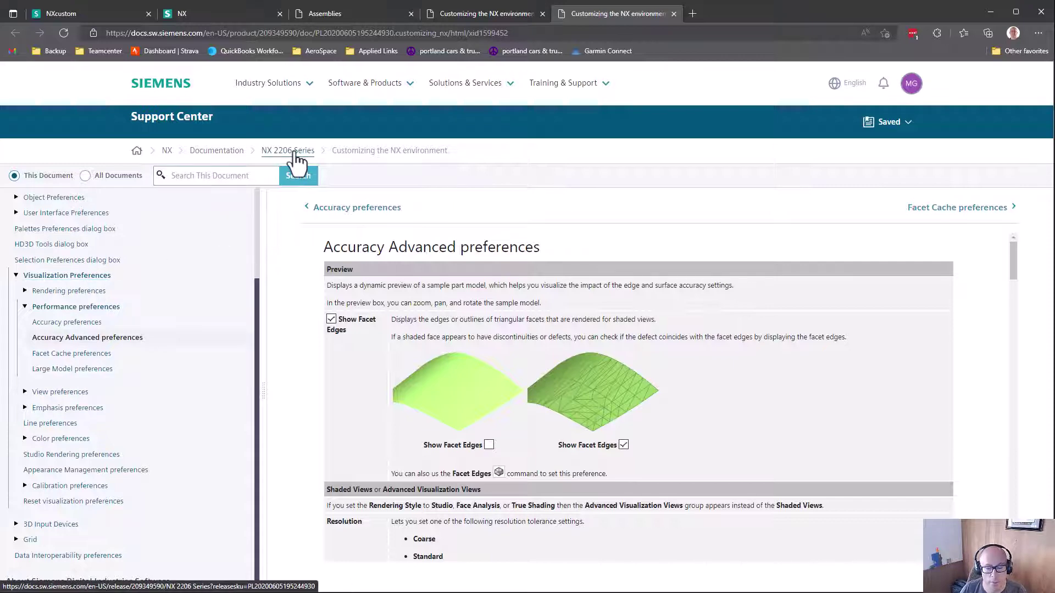
- Review the Customizing NX, Assembly Load Options and Accuracy Advanced tabs, close the duplicate page, then show NX Product Center
click(508, 16)
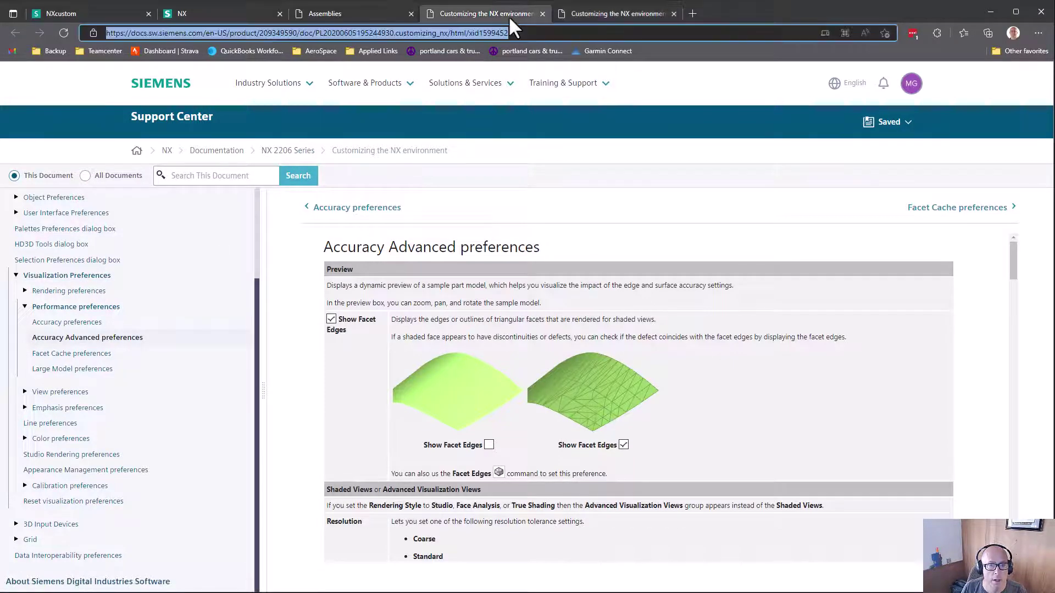
click(374, 17)
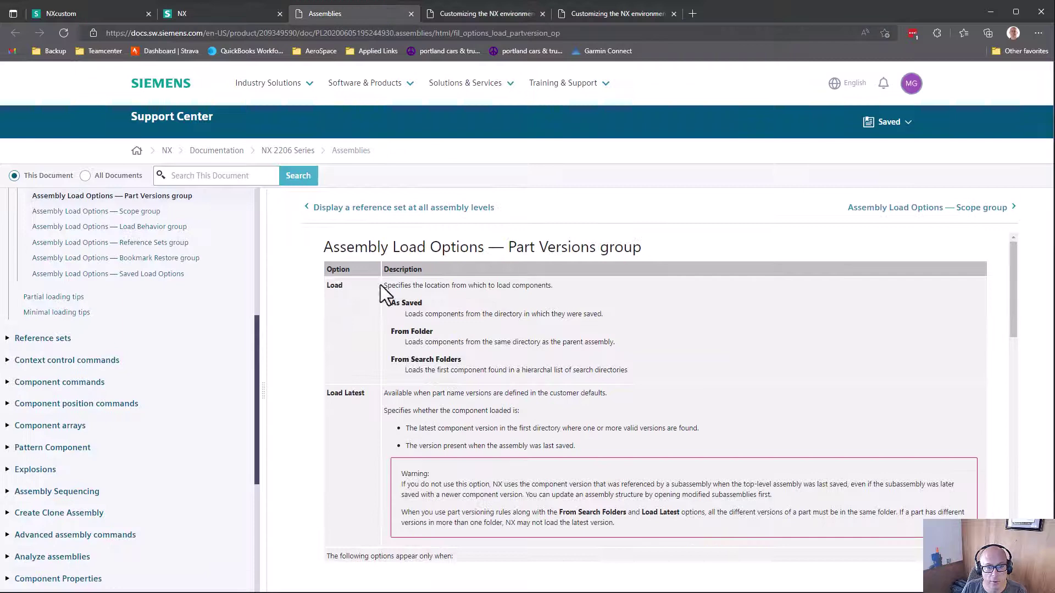
click(476, 19)
click(592, 11)
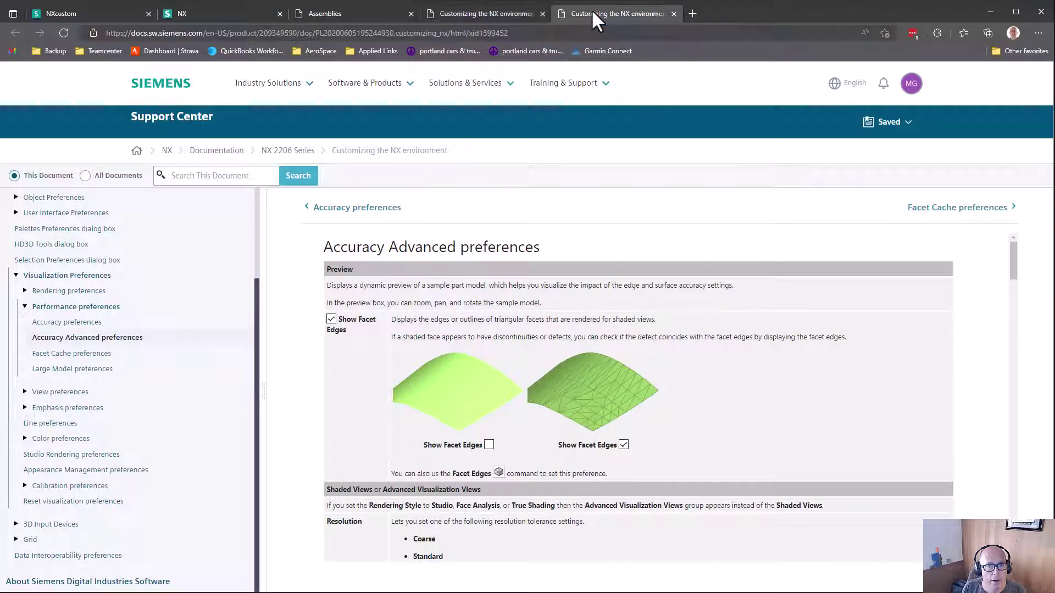
click(673, 13)
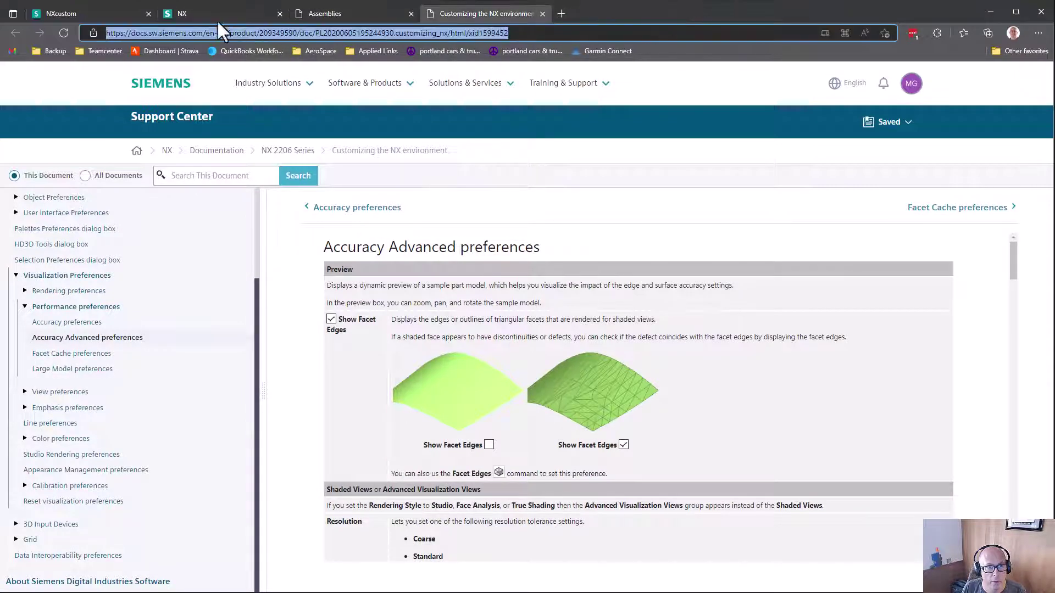
click(184, 12)
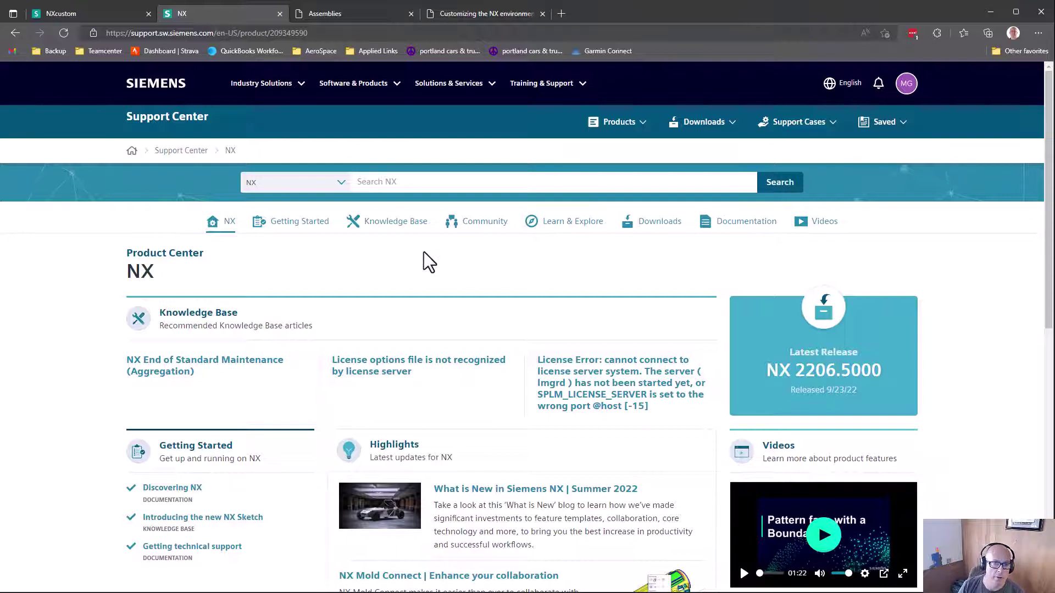
- Search NX support content for 'visualization' and check the NX version filter list
click(390, 183)
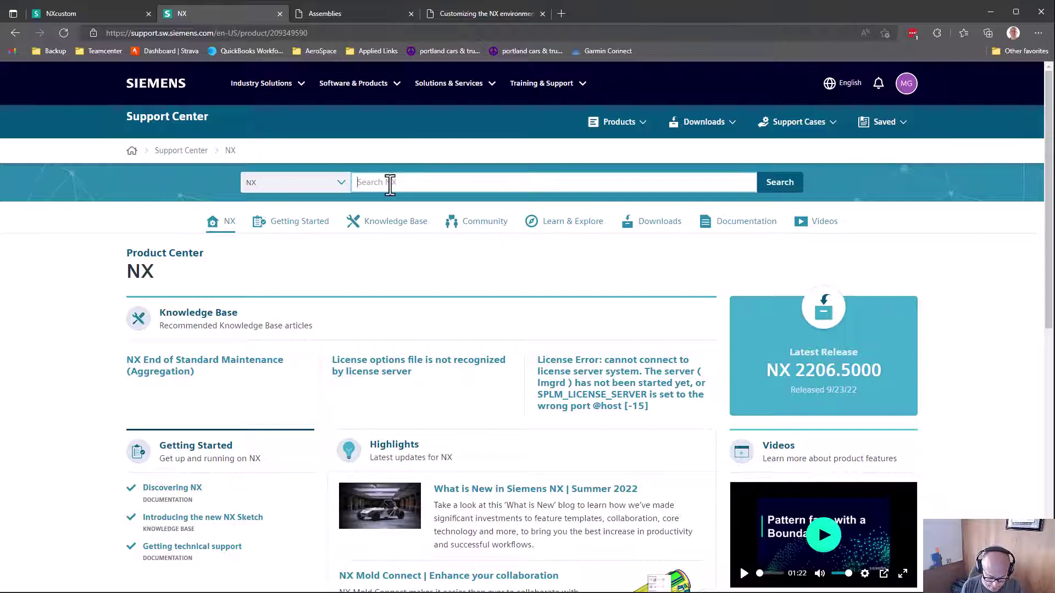
text(visualiza)
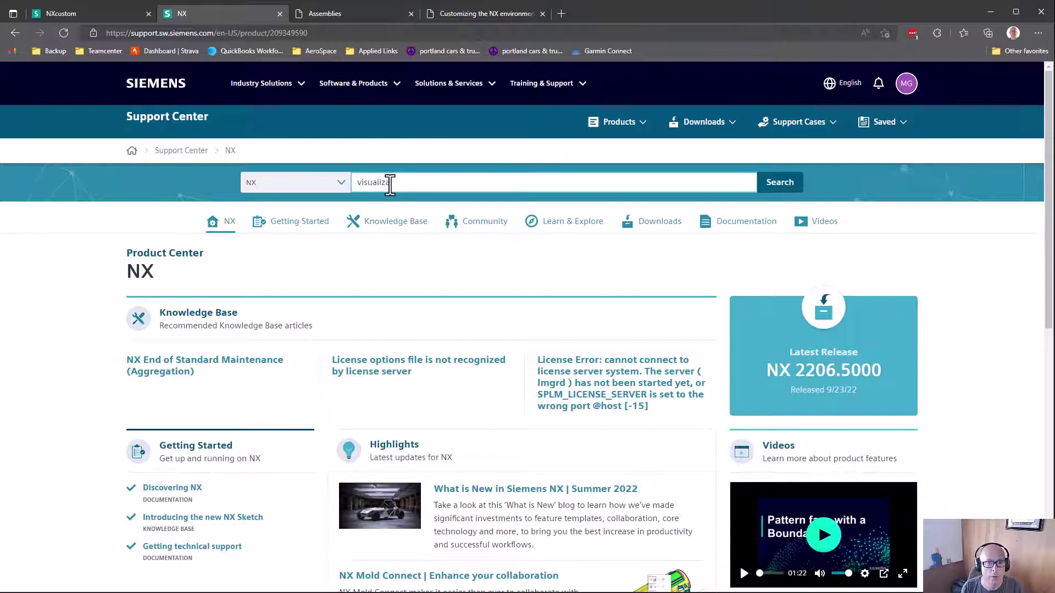
text(tion)
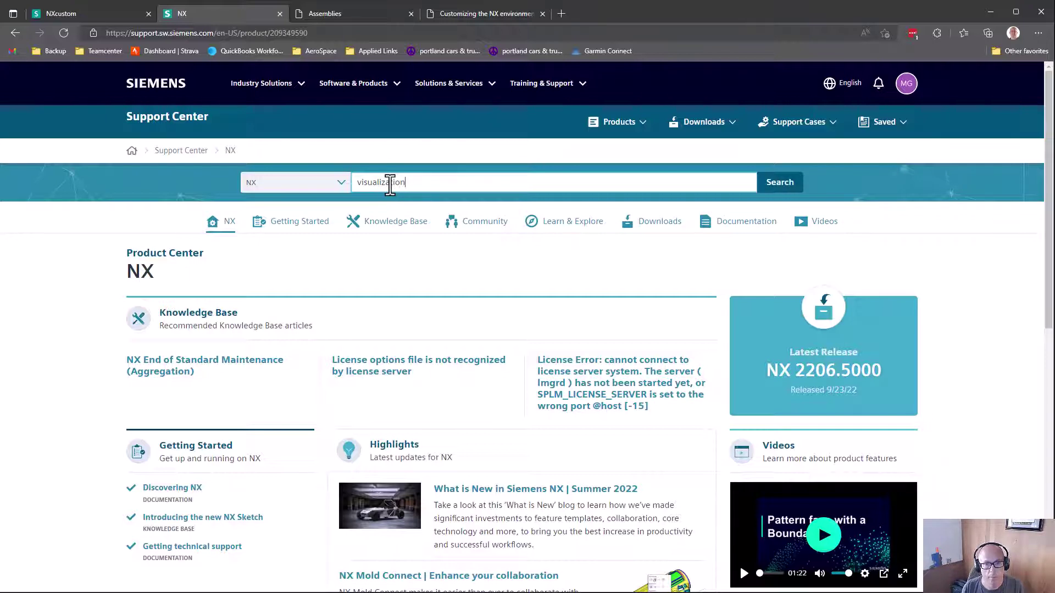
key(Return)
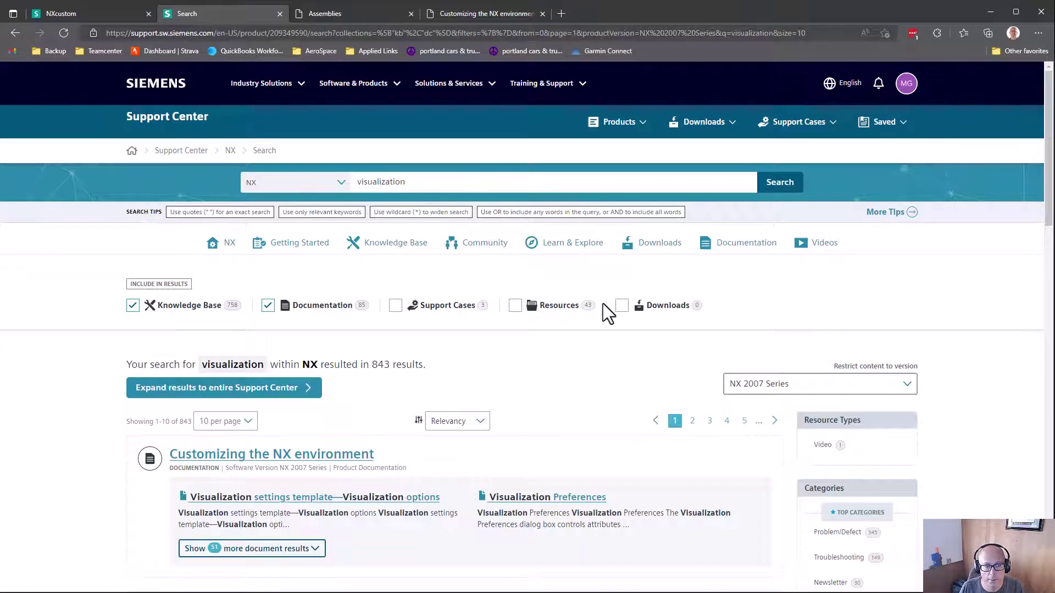
click(915, 383)
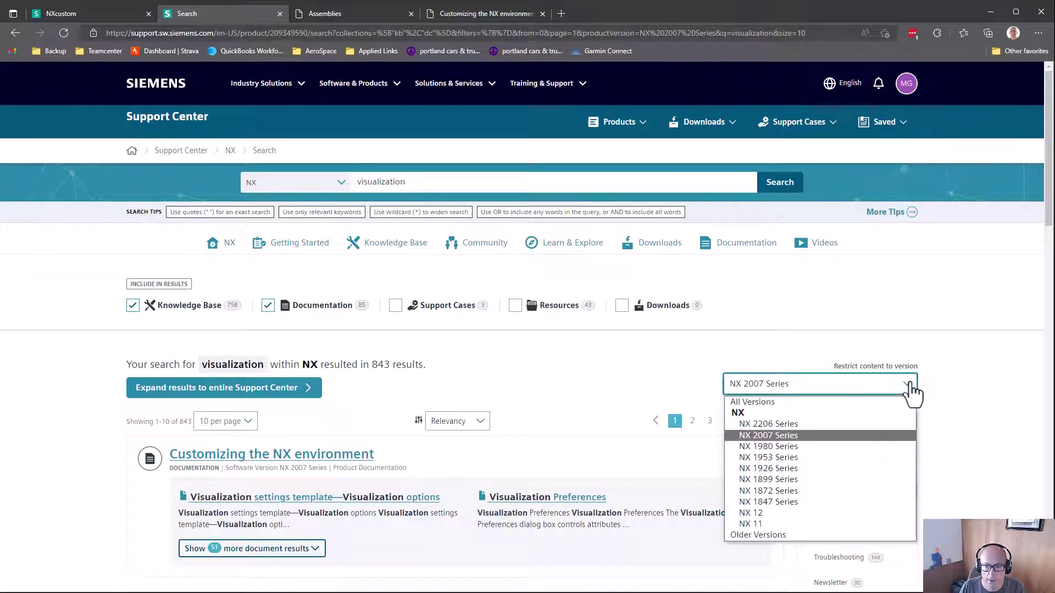
- Back in NX, set Visualization Advanced Resolution to Ultra Fine and Facet Scale to Fixed, and apply
click(871, 328)
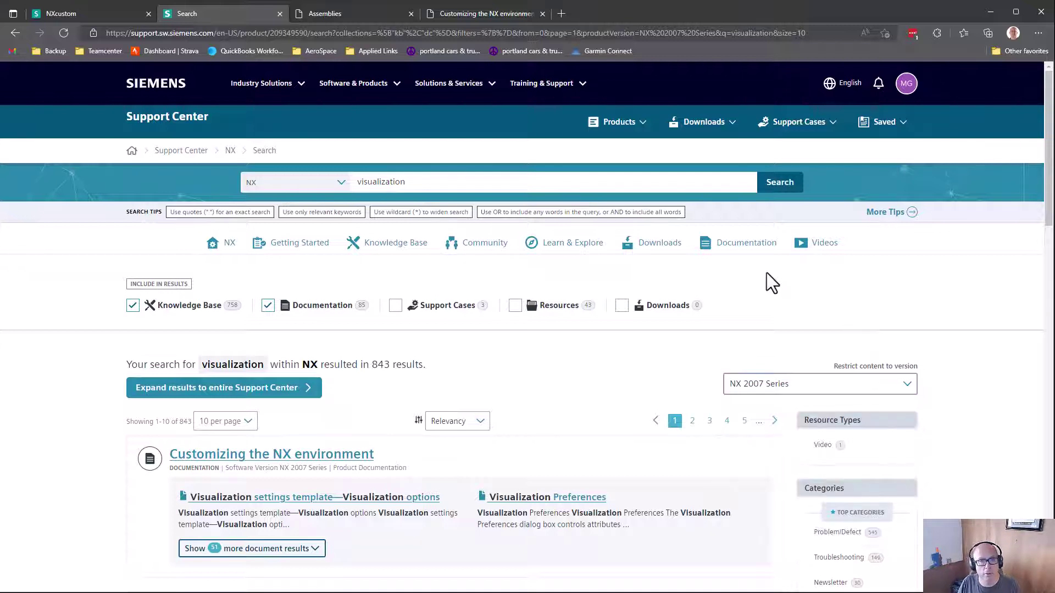
click(987, 10)
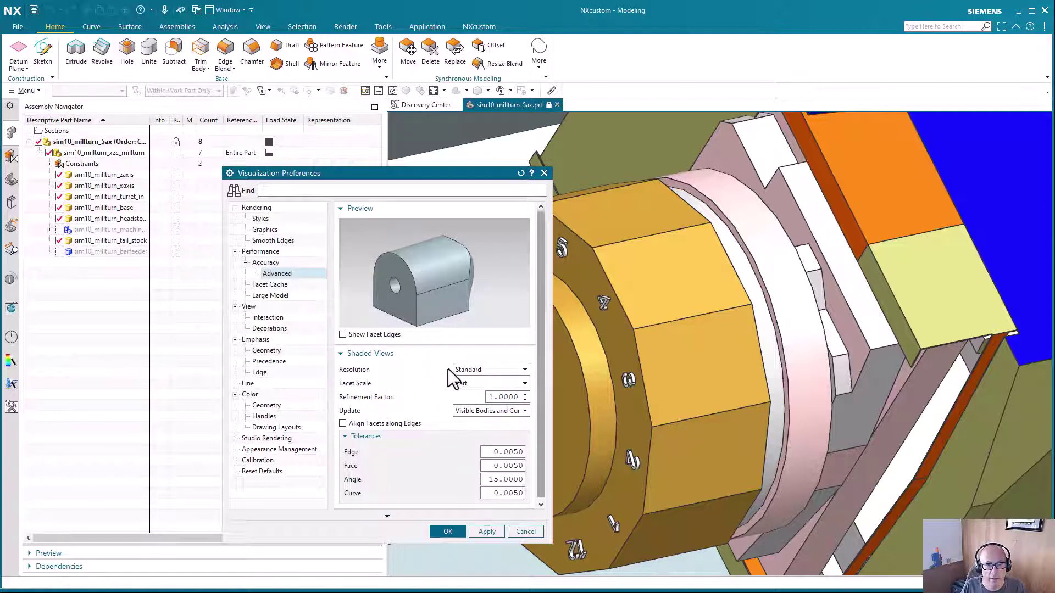
click(475, 371)
click(455, 418)
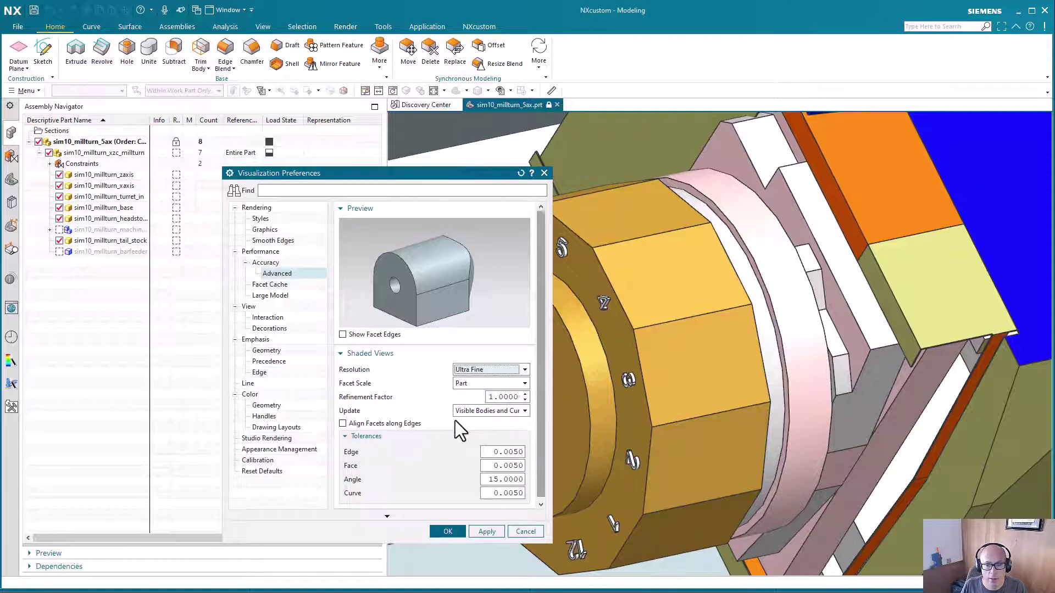
click(471, 384)
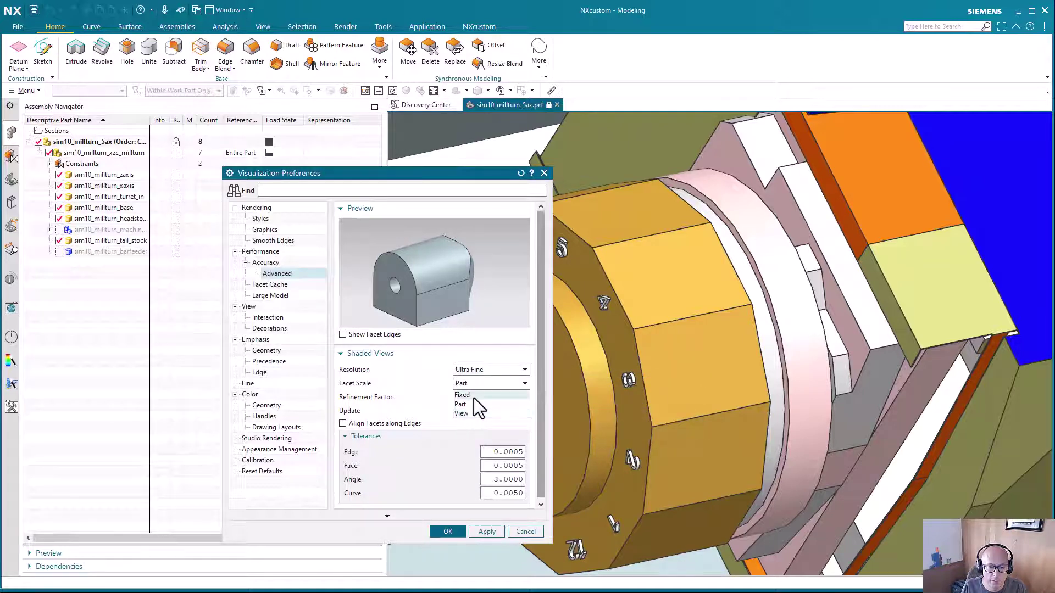
click(474, 396)
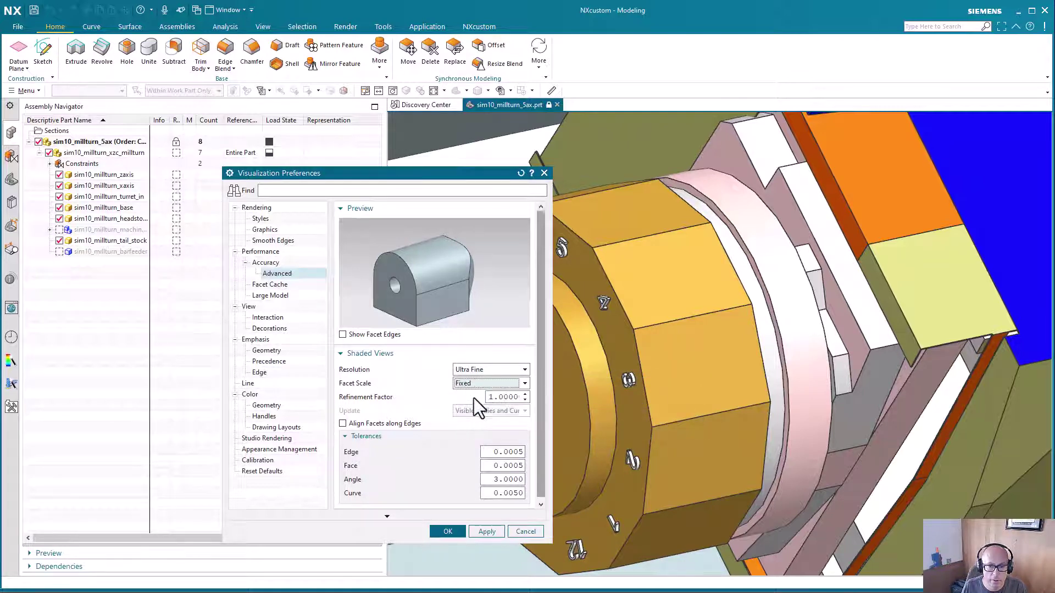
click(450, 529)
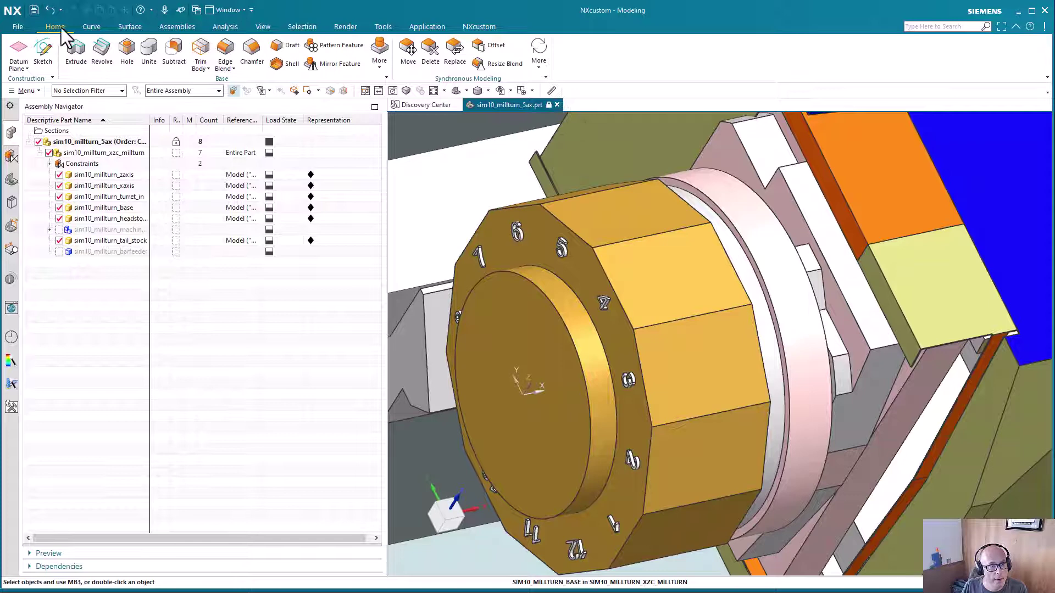
- Open Assembly Load Options and explore its reduced layout and Saved Load Options section
click(18, 26)
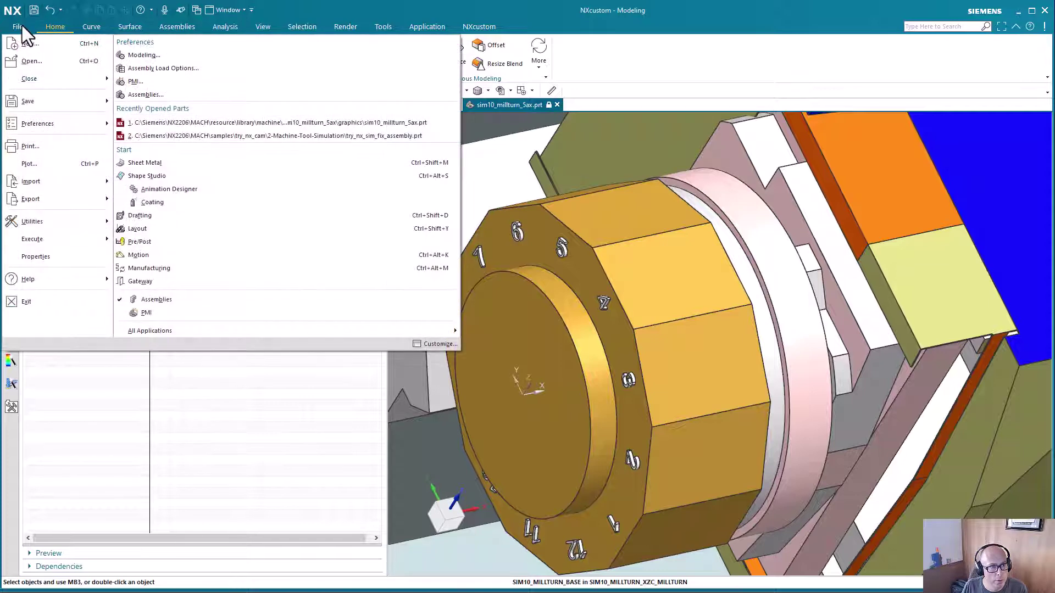
click(212, 70)
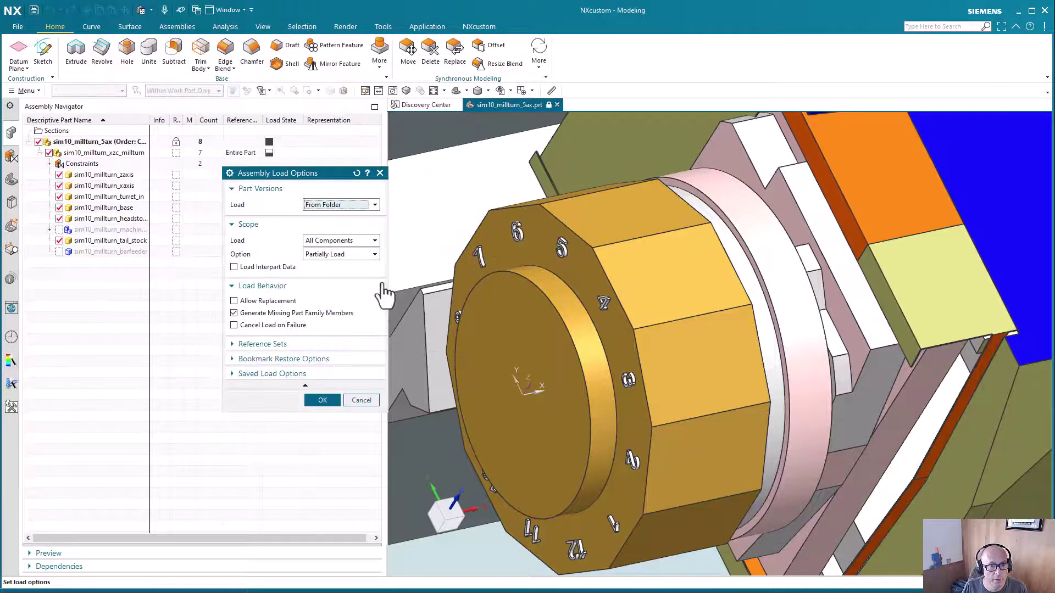
mouse_move(312, 259)
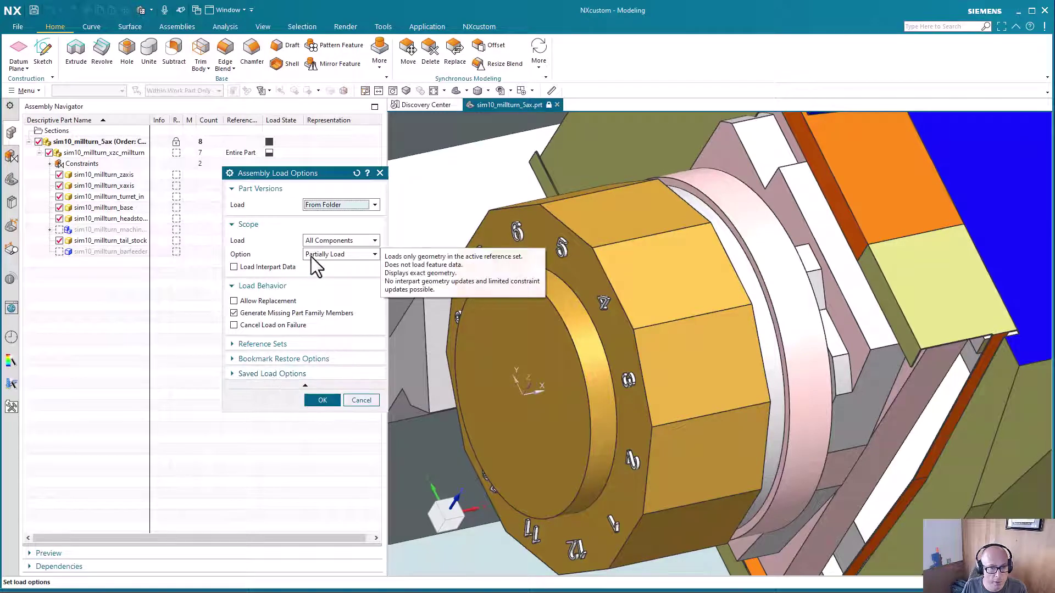
click(296, 375)
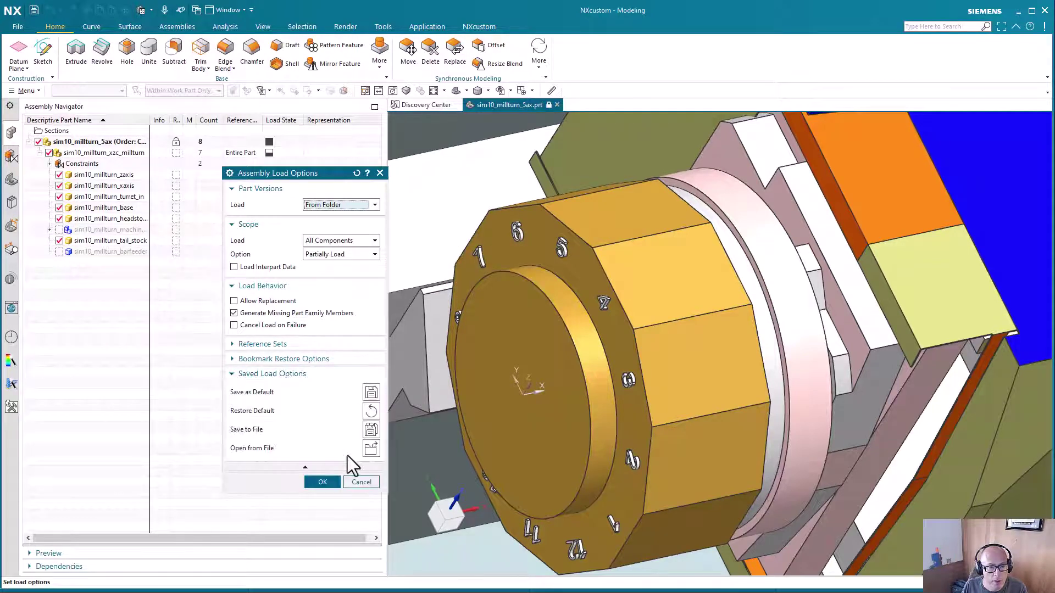
click(278, 375)
click(230, 173)
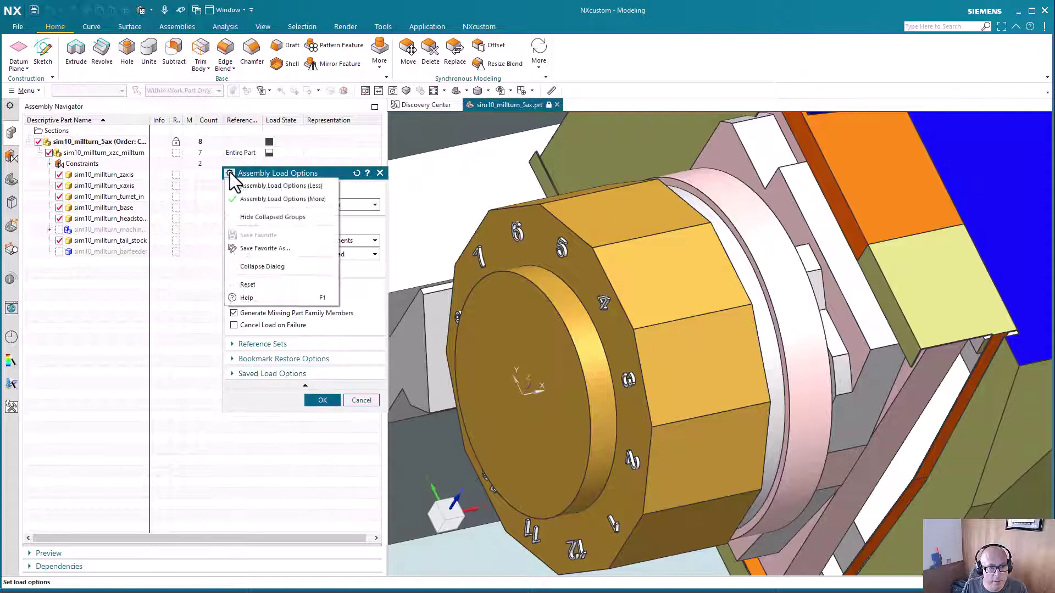
click(244, 186)
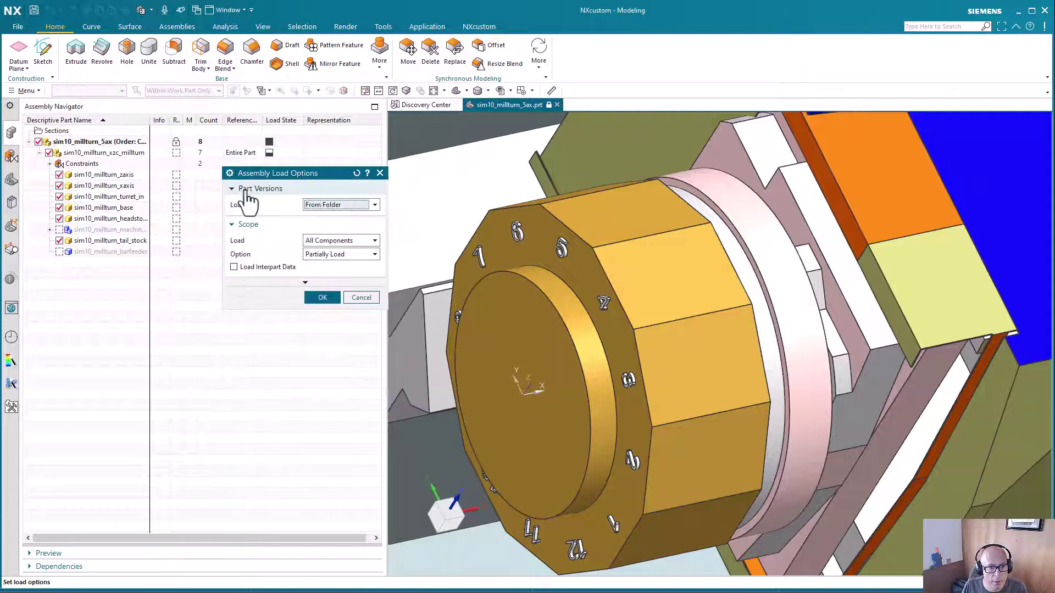
click(277, 283)
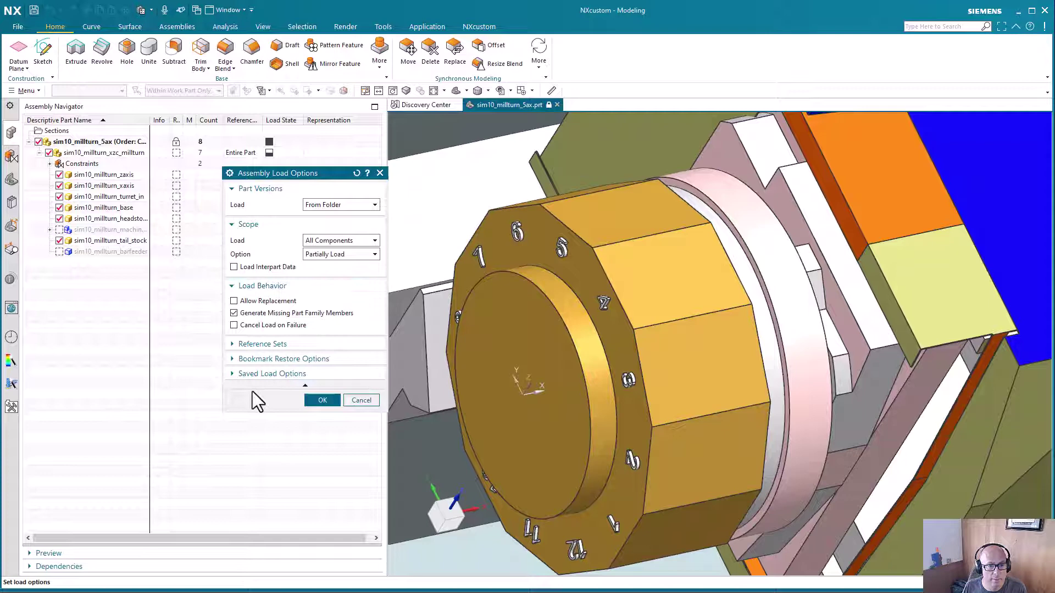
click(305, 386)
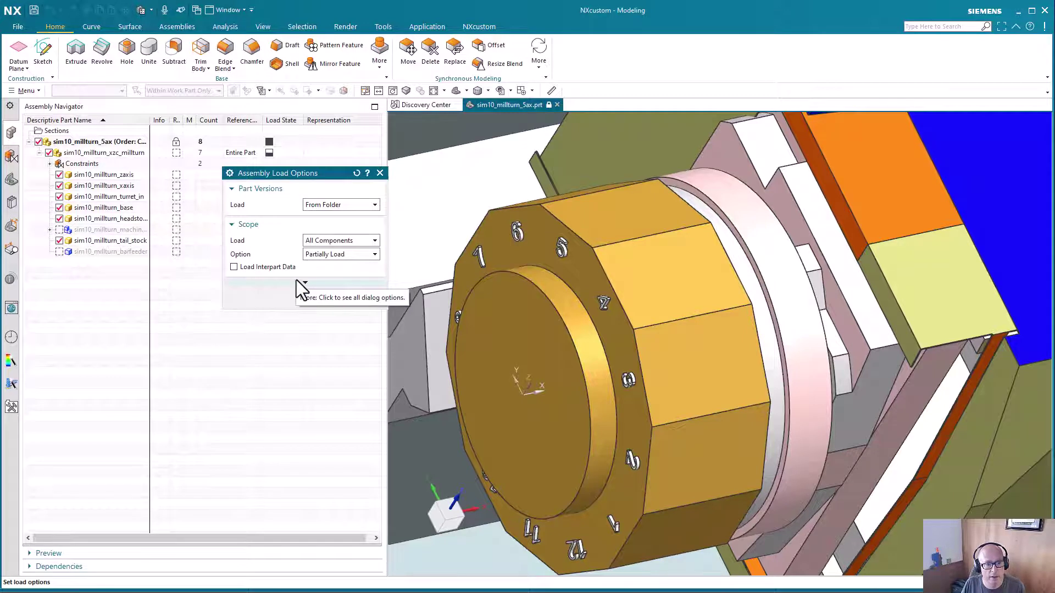
- Show all options, save the current load options with Save as Default, and accept the dialog
click(229, 174)
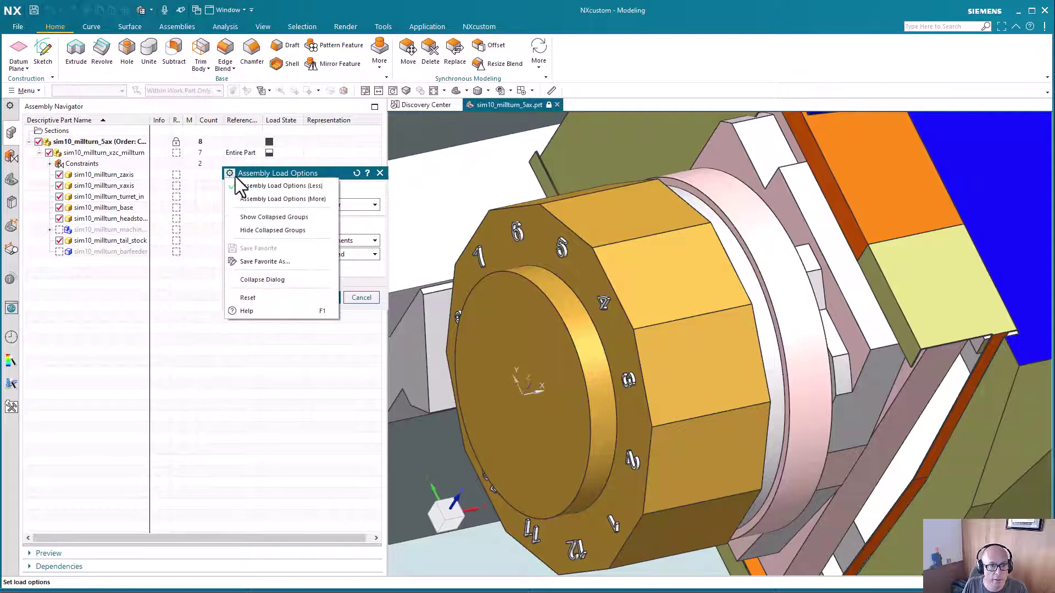
click(259, 199)
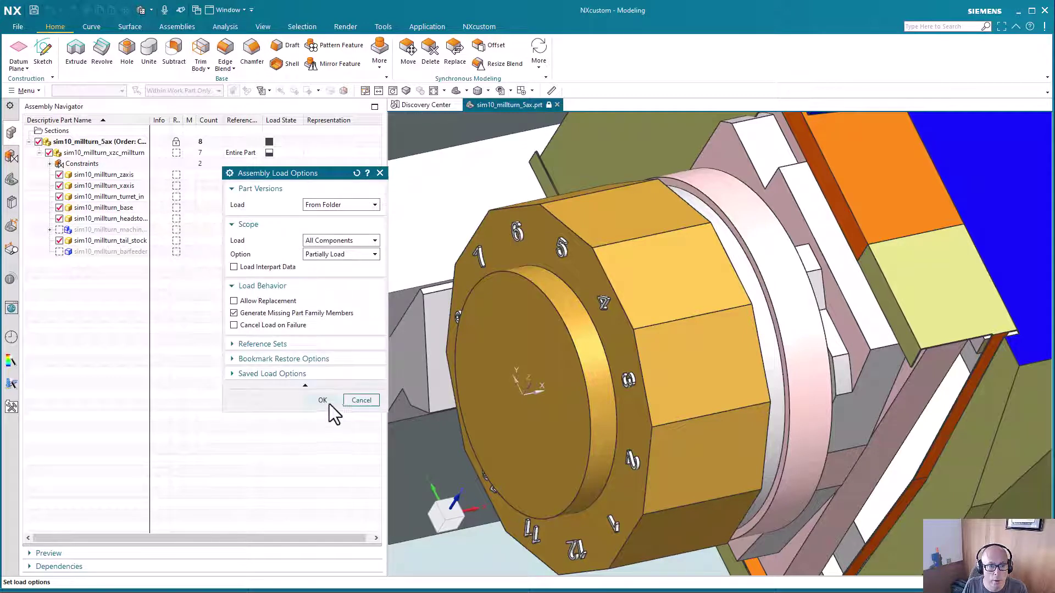
click(316, 374)
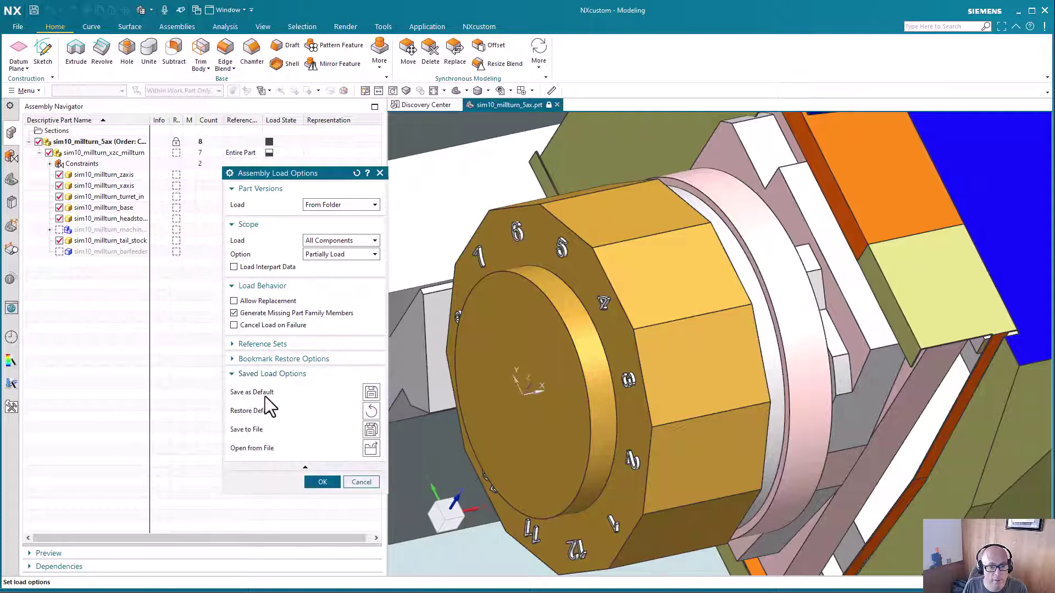
click(371, 392)
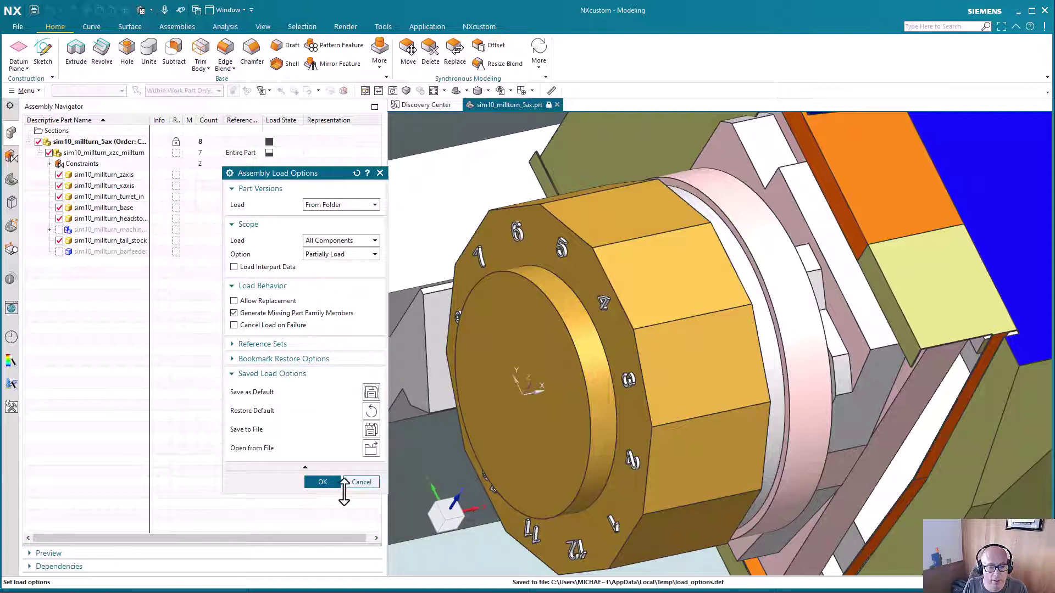
click(324, 482)
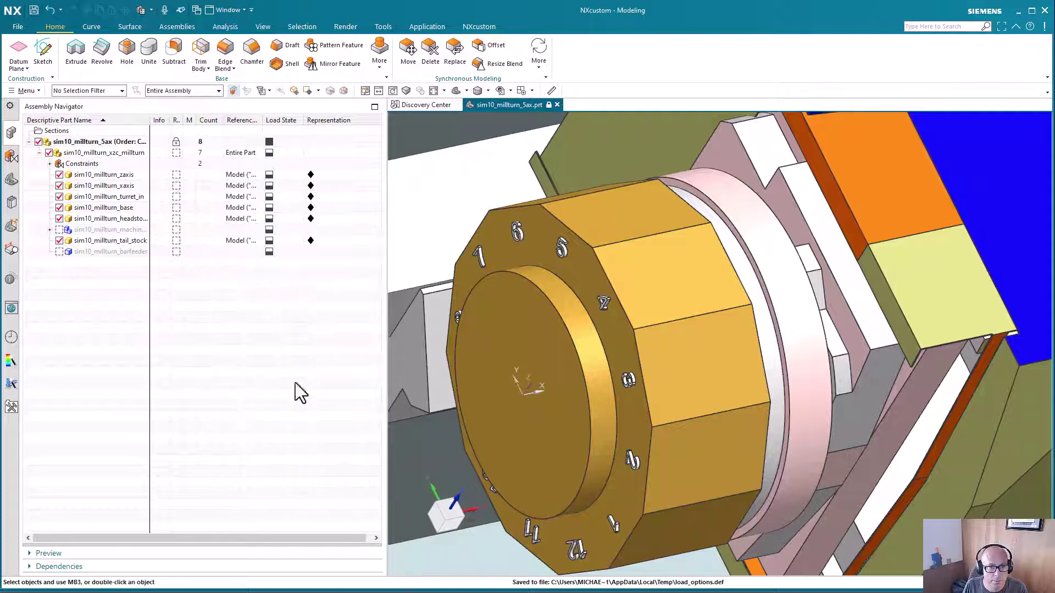
- Close the sim10_millturn_5ax part and cancel the Open file browser
click(557, 104)
click(508, 315)
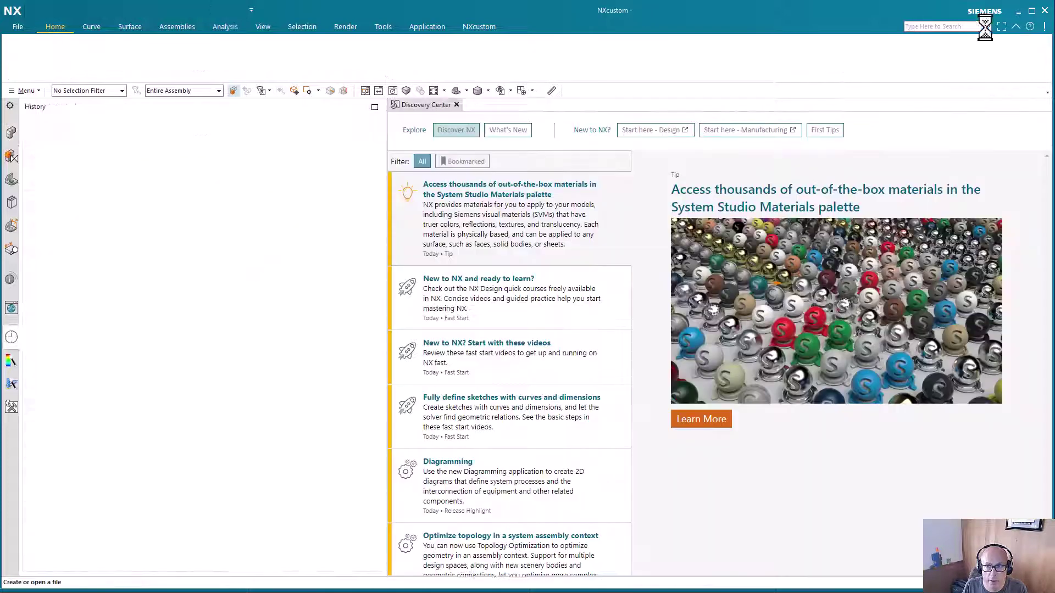
click(1044, 10)
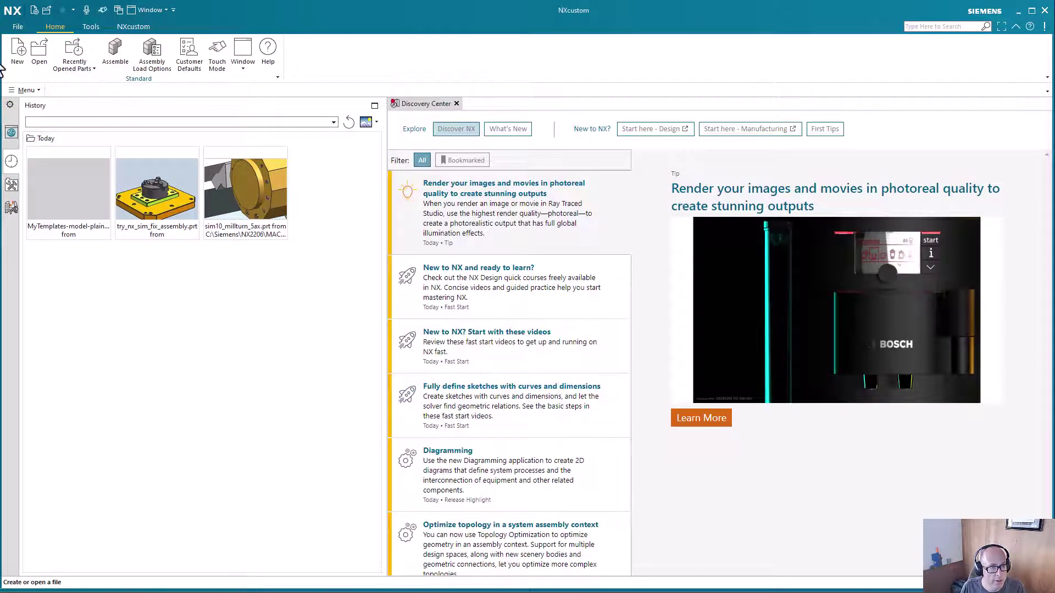
click(40, 65)
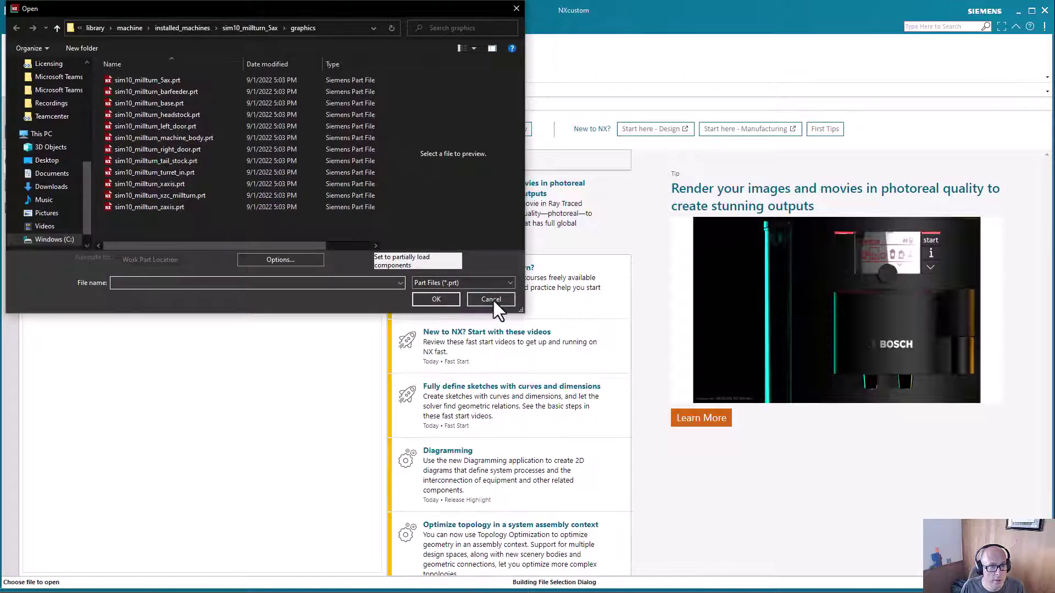
click(490, 300)
- Verify the Assembly Load Options, then reopen sim10_millturn_5ax from History
click(18, 26)
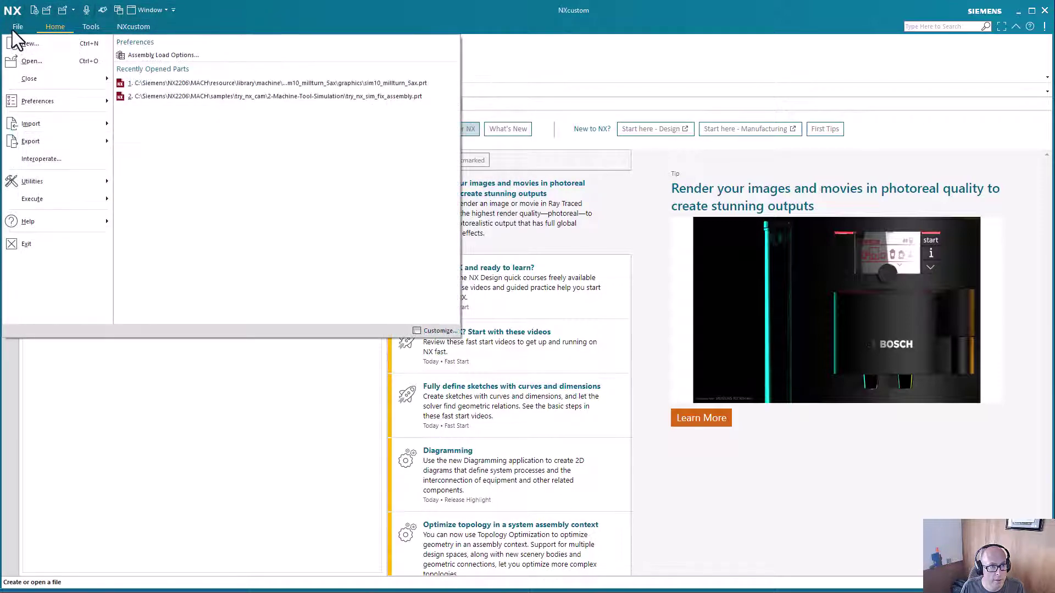
click(164, 55)
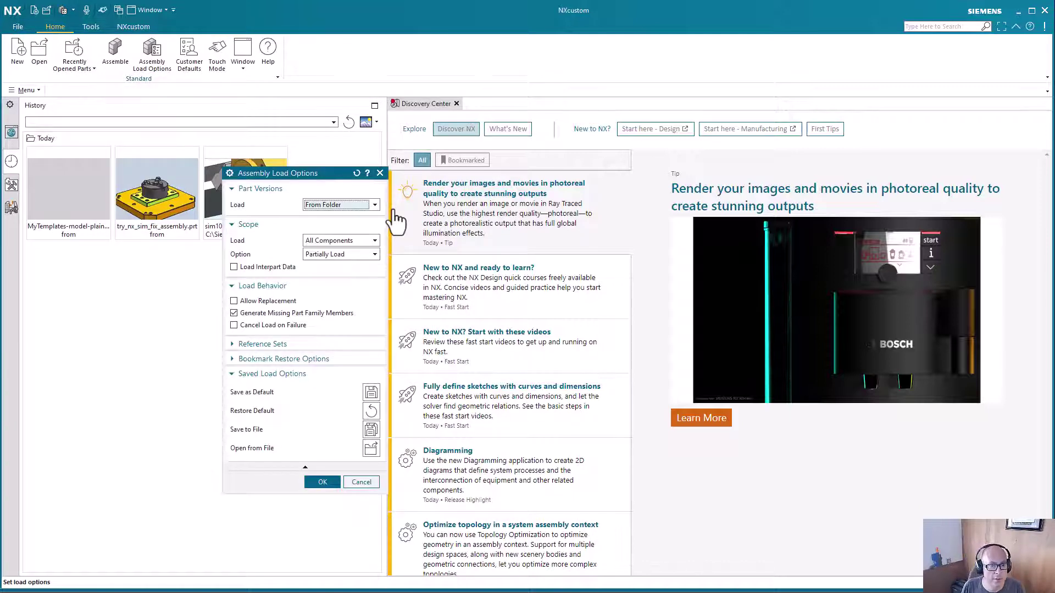
click(329, 482)
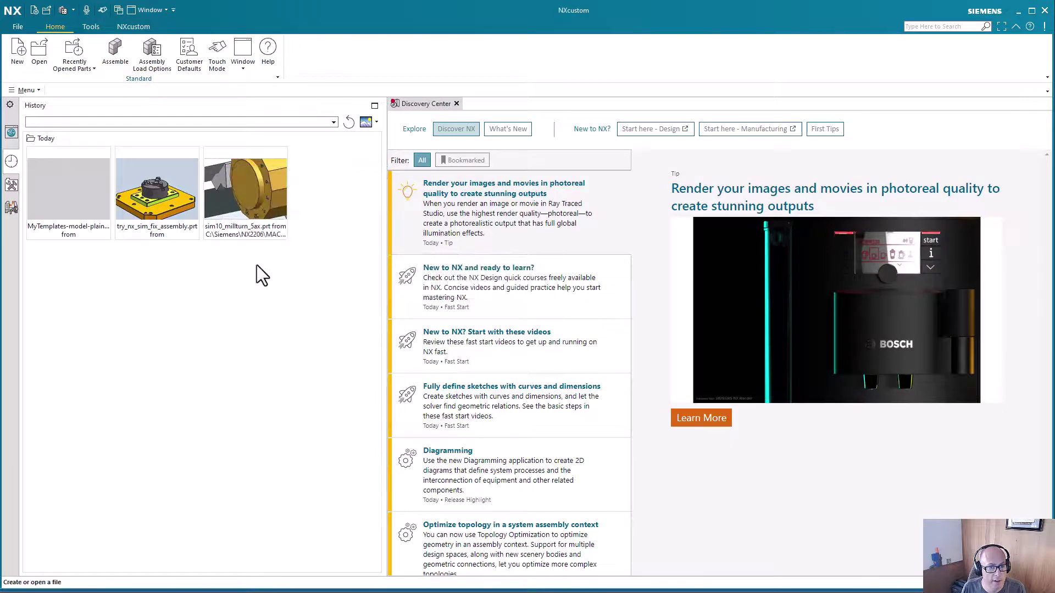
click(238, 200)
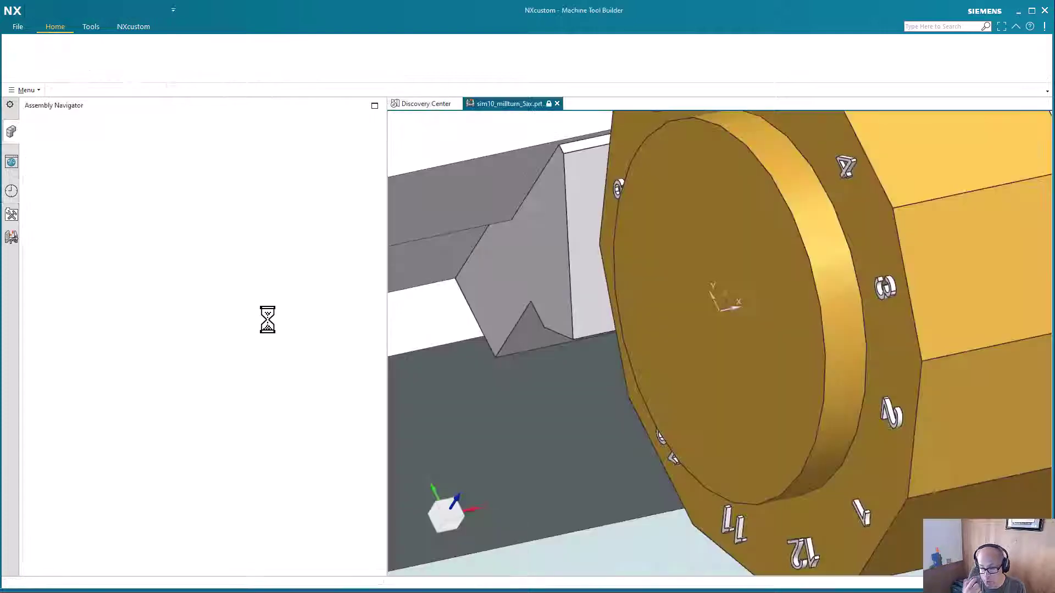
- Fit the millturn machine in view, zoom in, and rotate to face the chuck front
key(ctrl+f)
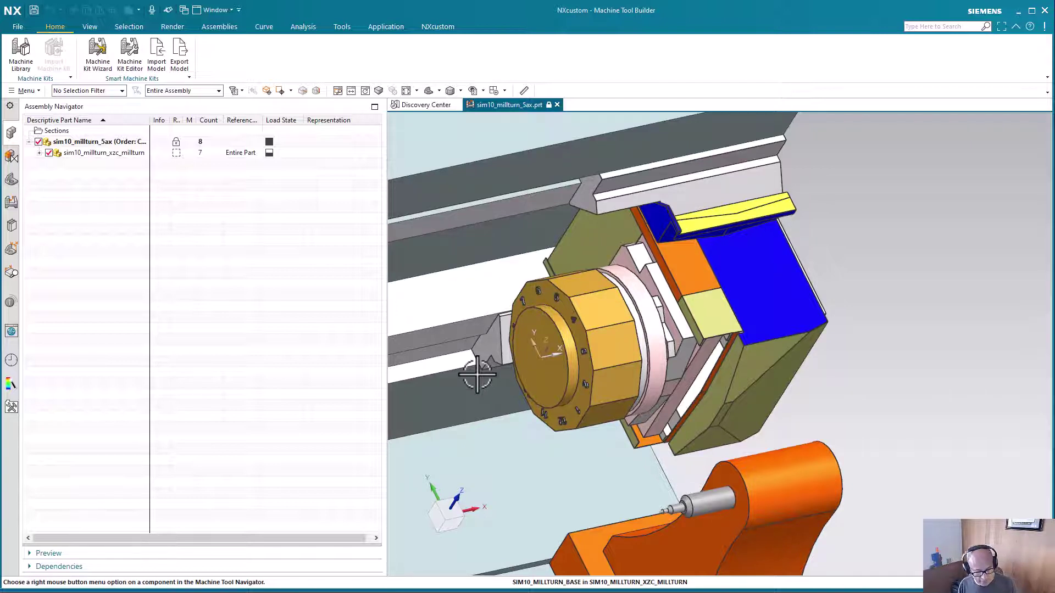
scroll(652, 306, up, 4)
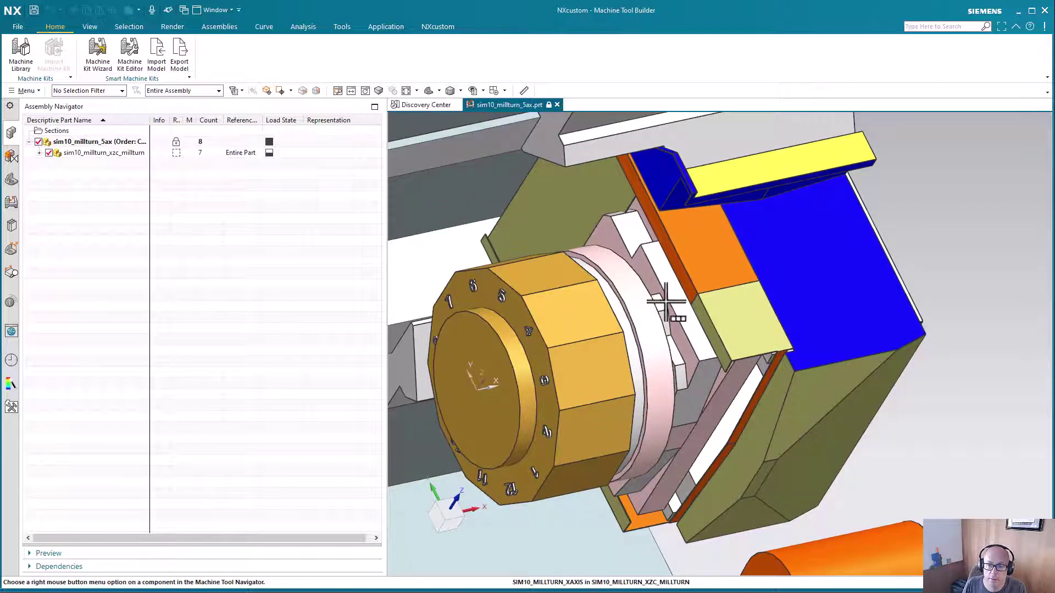
scroll(660, 308, up, 2)
middle_drag(644, 361, 669, 358)
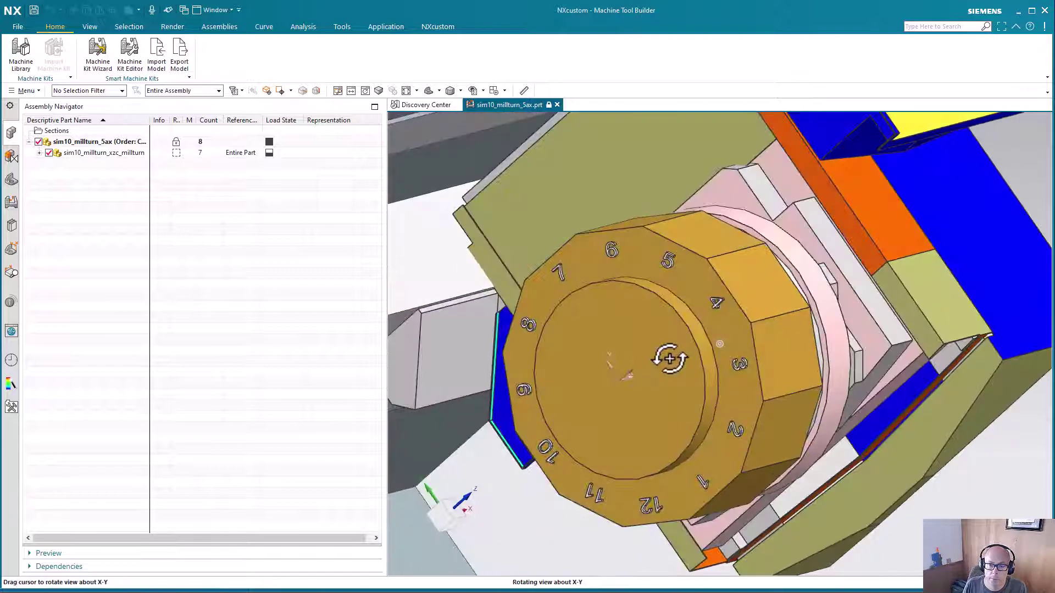
- Set the shaded-view resolution to Ultra Fine in Visualization Preferences
click(17, 26)
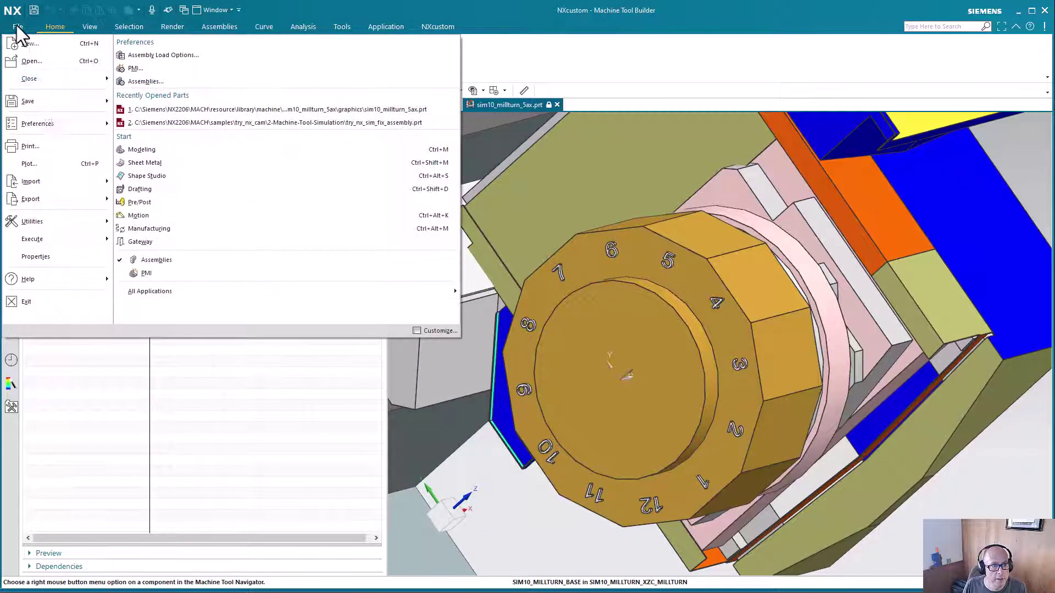
mouse_move(71, 201)
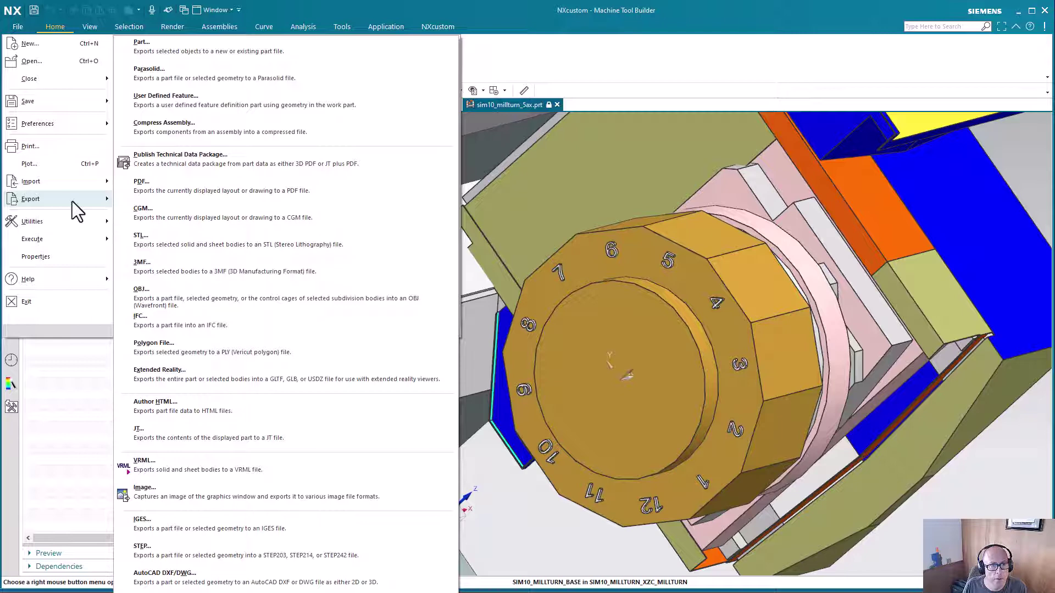
mouse_move(79, 124)
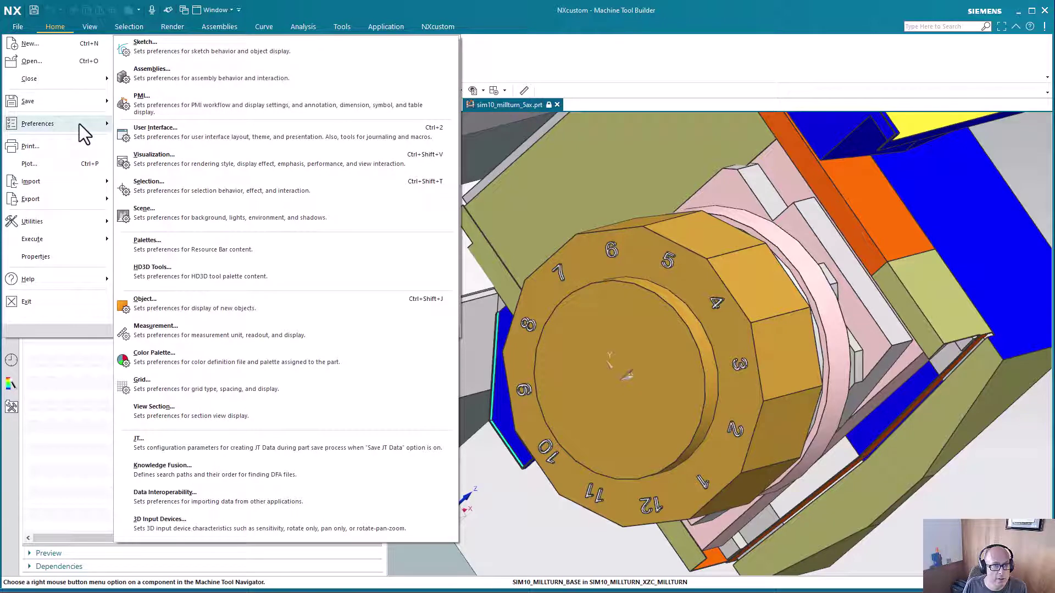
click(224, 158)
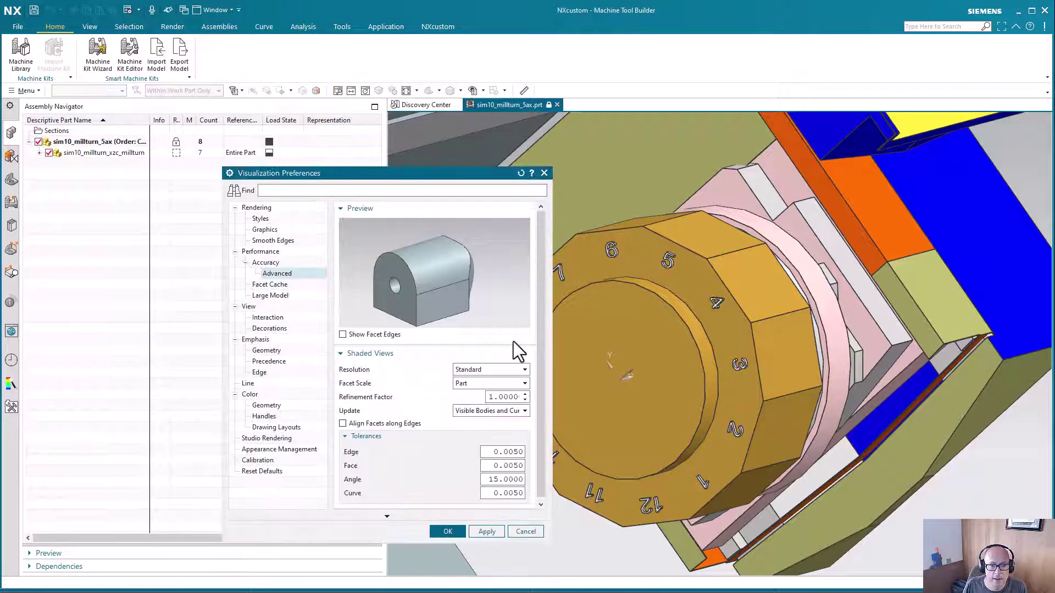
click(490, 370)
click(479, 423)
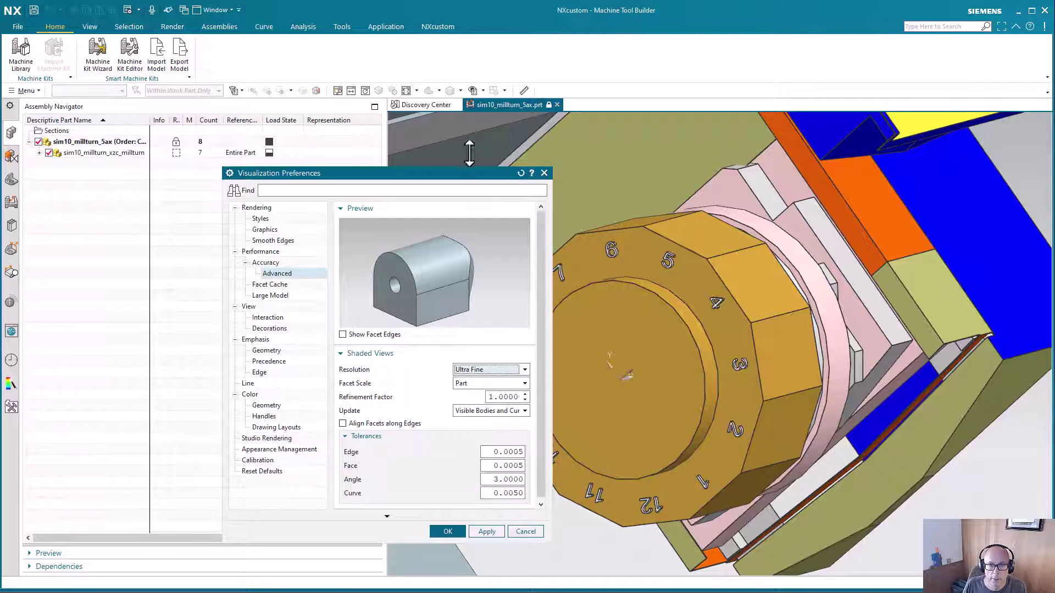
click(448, 531)
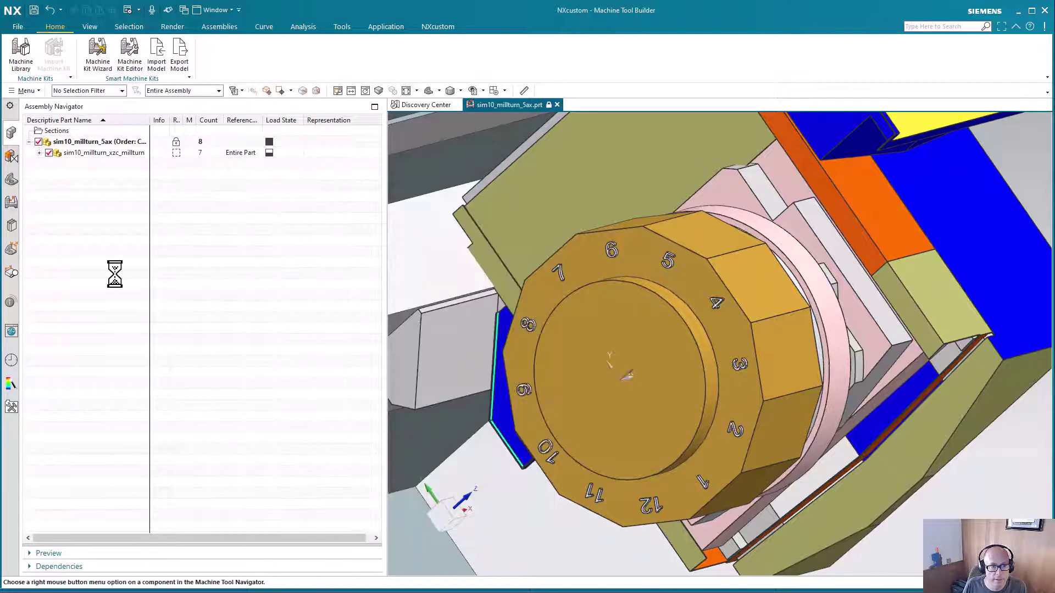
- Rotate to inspect the smoother turret facets, then close the sim10_millturn_5ax part
middle_drag(542, 315, 513, 325)
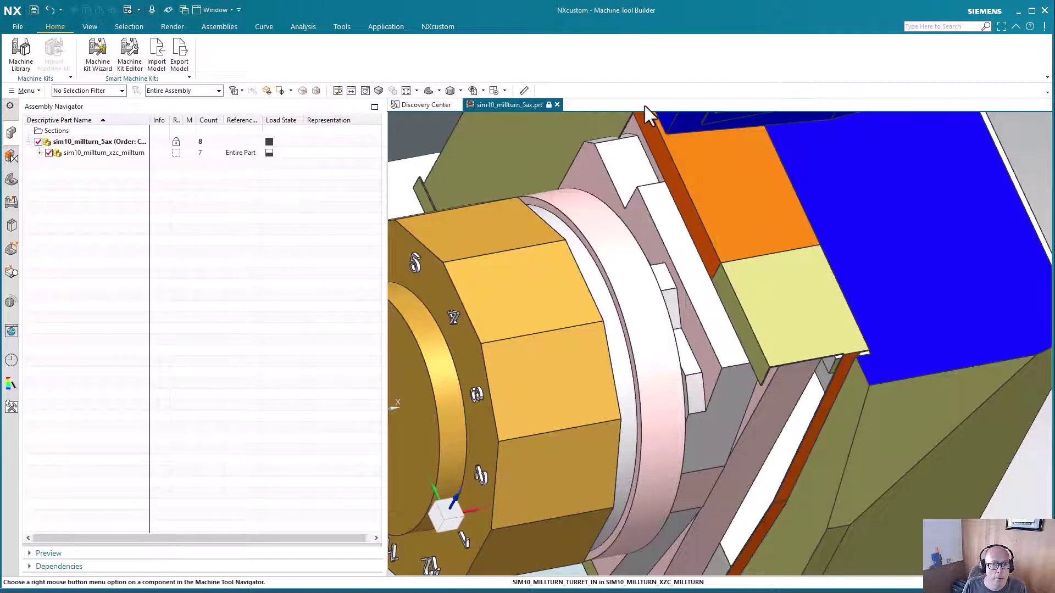
click(557, 105)
click(540, 316)
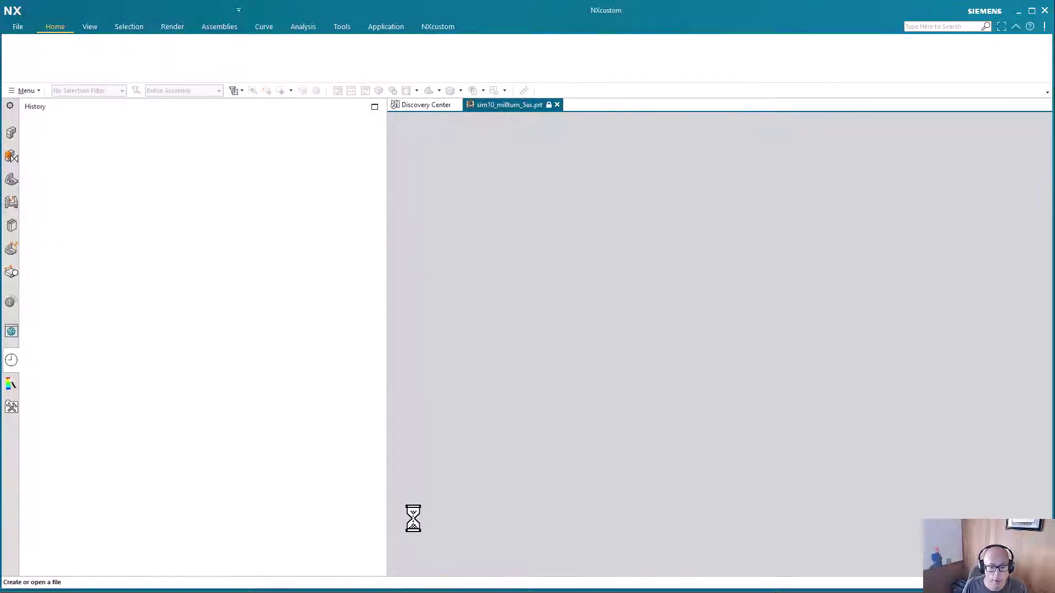